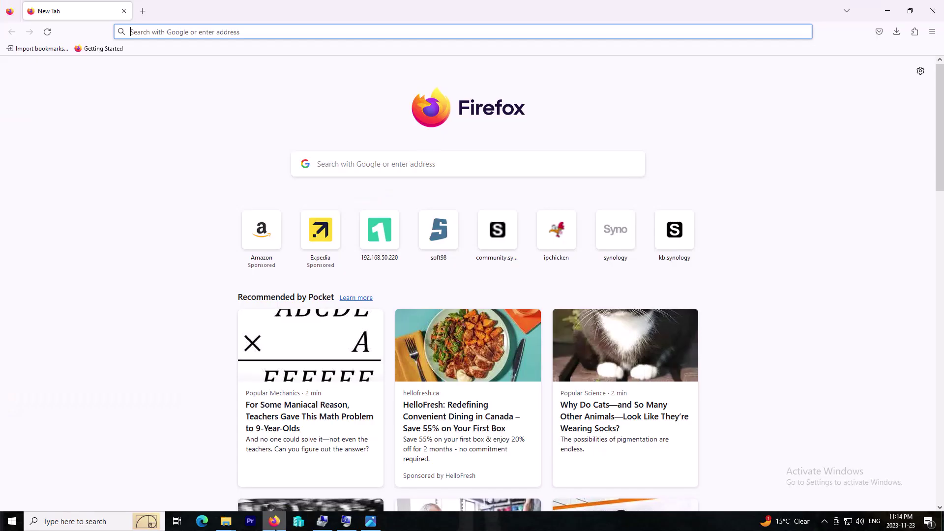
# Search the web for "rufus" and open the official Rufus website from the results
pyautogui.click(182, 35)
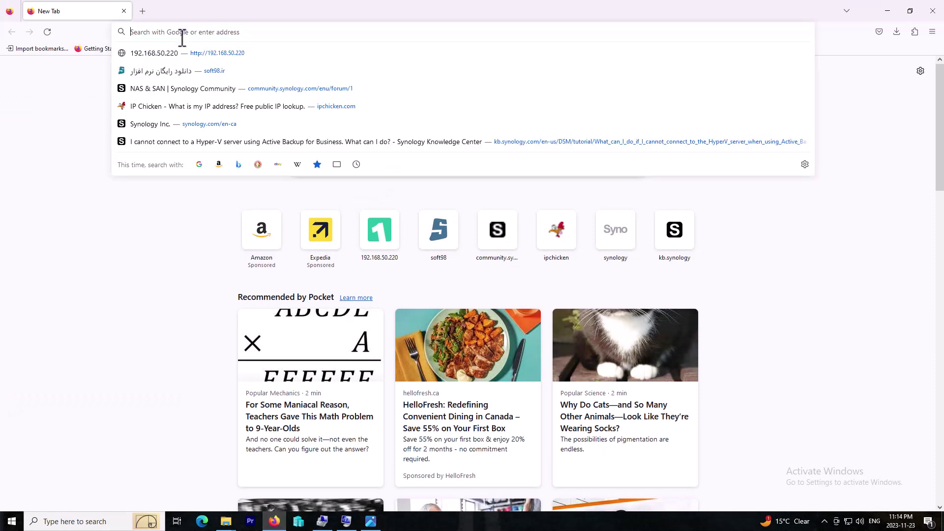
pyautogui.write('ru')
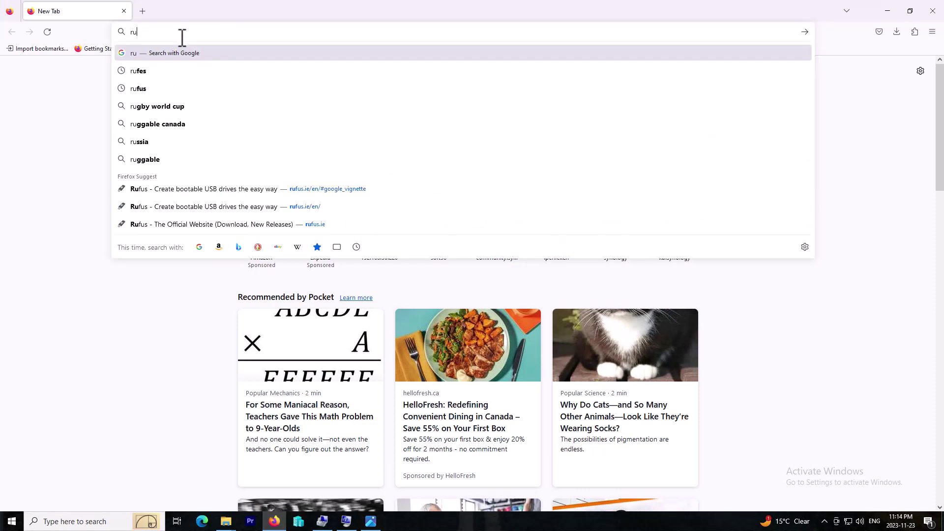
pyautogui.write('fue')
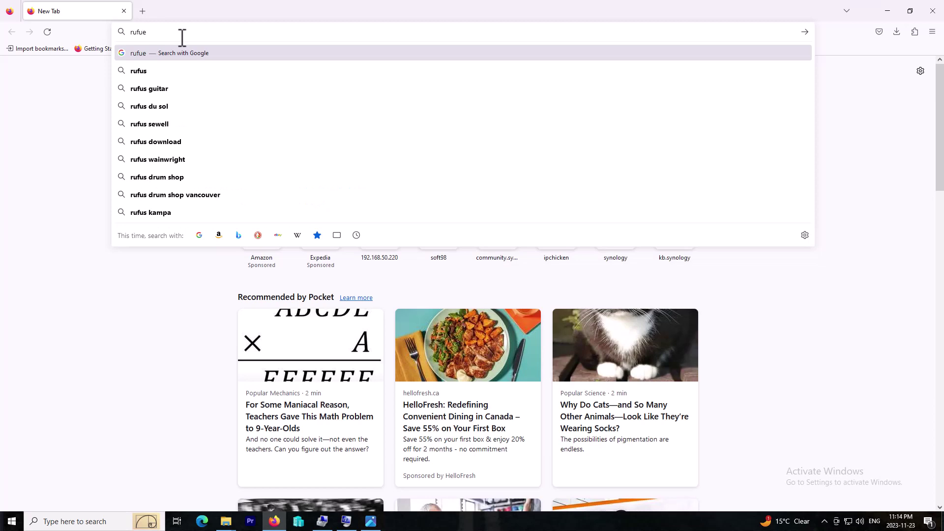
pyautogui.write('s')
pyautogui.press('Return')
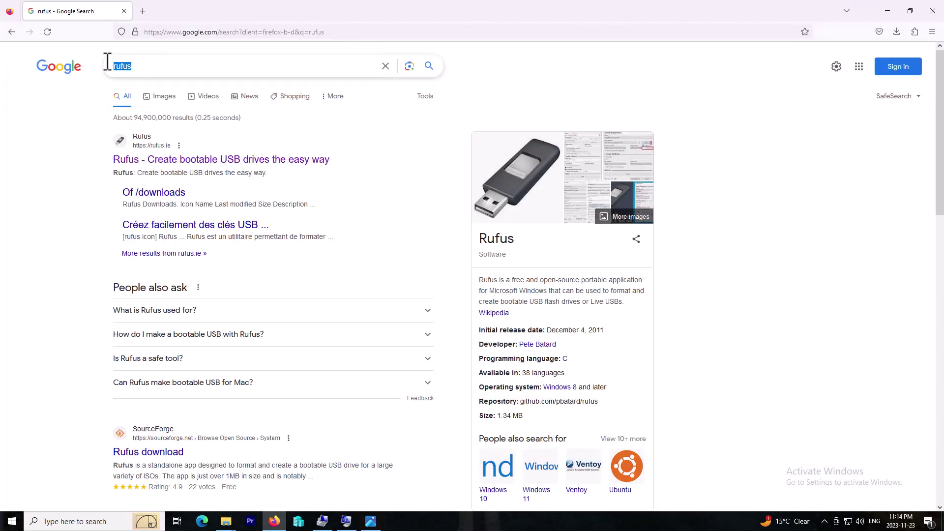
pyautogui.click(71, 108)
pyautogui.click(168, 159)
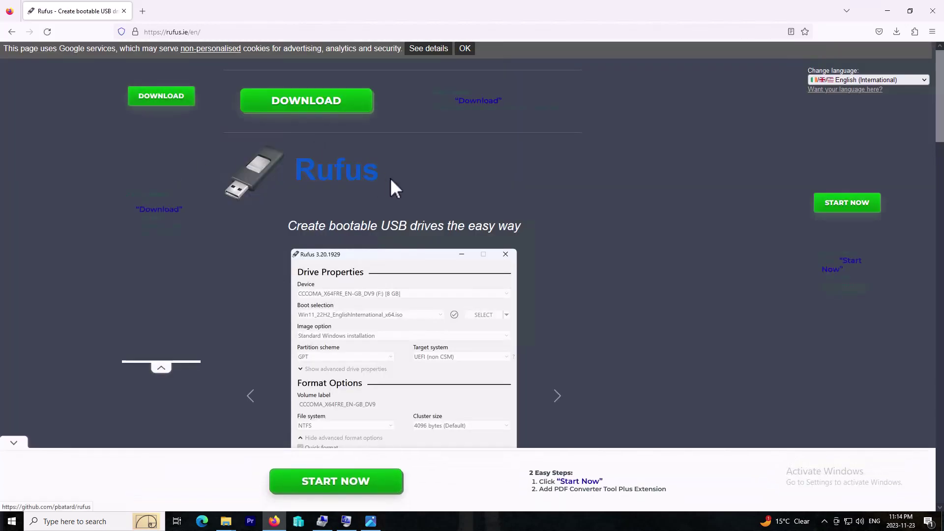
# Try to download the standard Windows x64 release, rufus-4.3.exe, from the latest releases on the Rufus site
pyautogui.moveTo(390, 177); pyautogui.dragTo(274, 182)
pyautogui.scroll(-7, 286, 200)
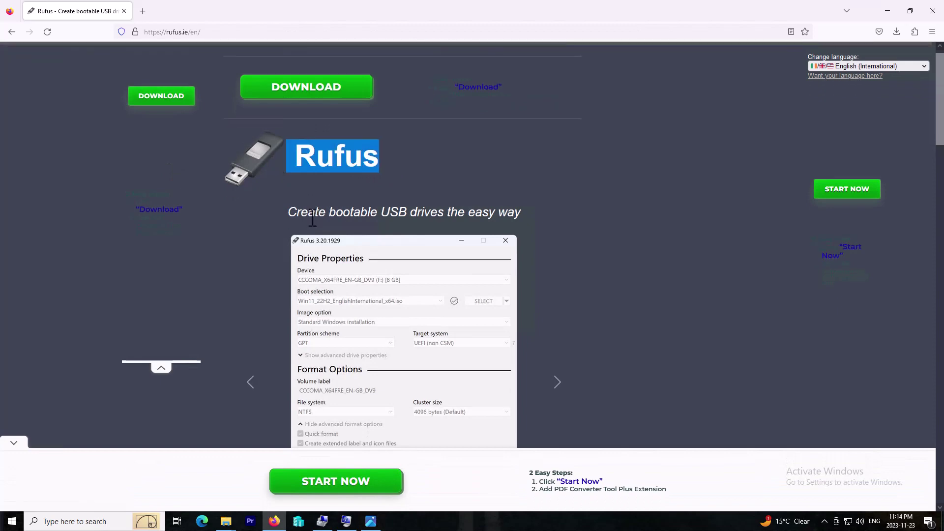
pyautogui.scroll(-4, 301, 205)
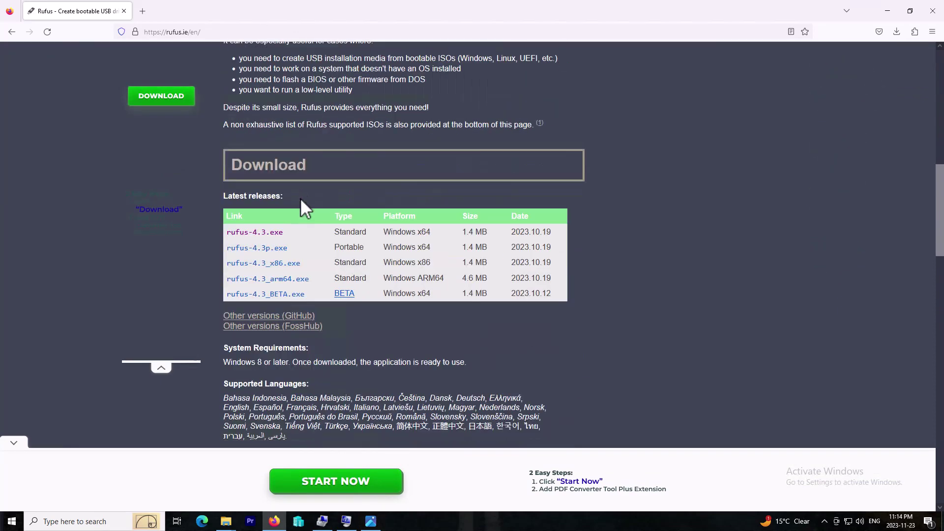
pyautogui.click(266, 237)
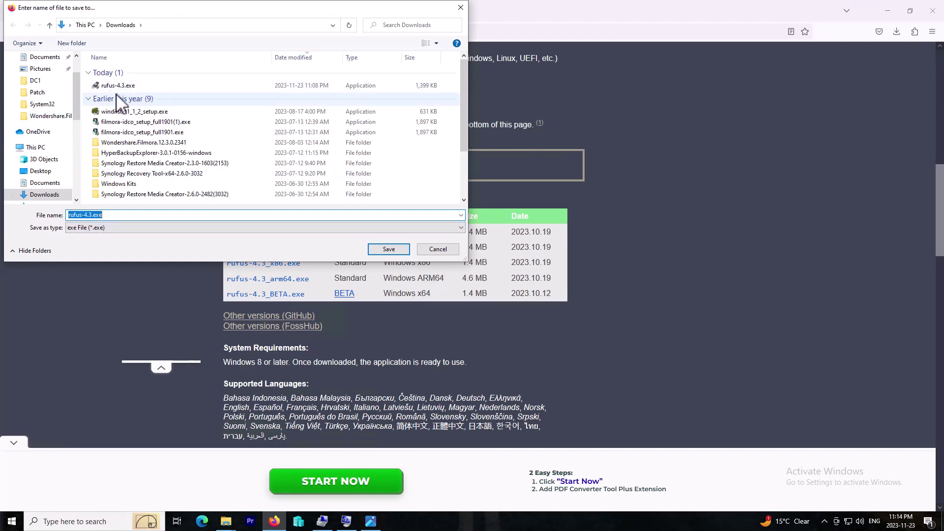
pyautogui.click(433, 251)
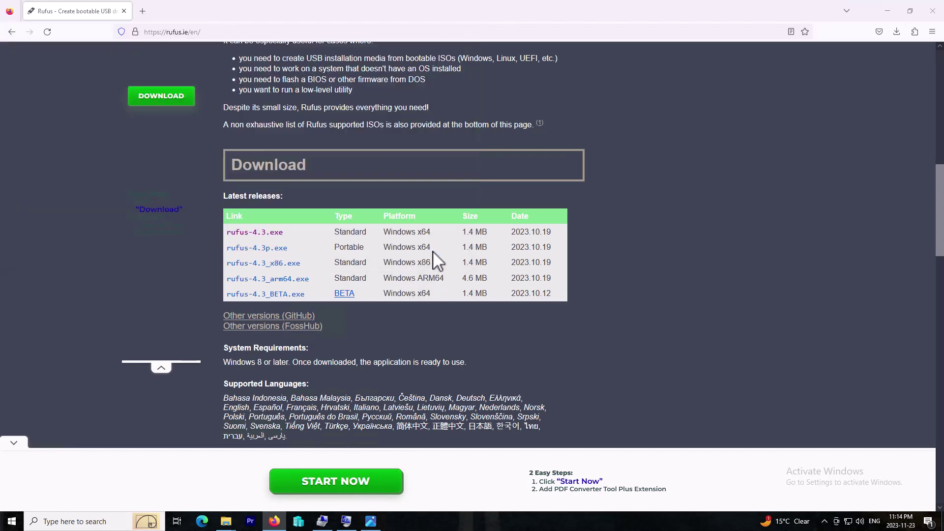
# Launch rufus-4.3.exe from the Downloads folder, allowing it to change the device and to check for updates online
pyautogui.moveTo(229, 524)
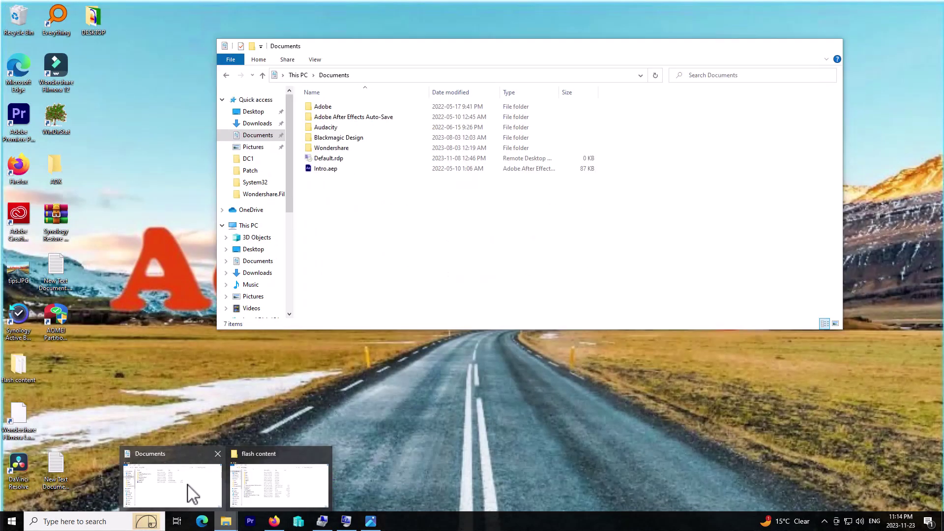
pyautogui.click(185, 494)
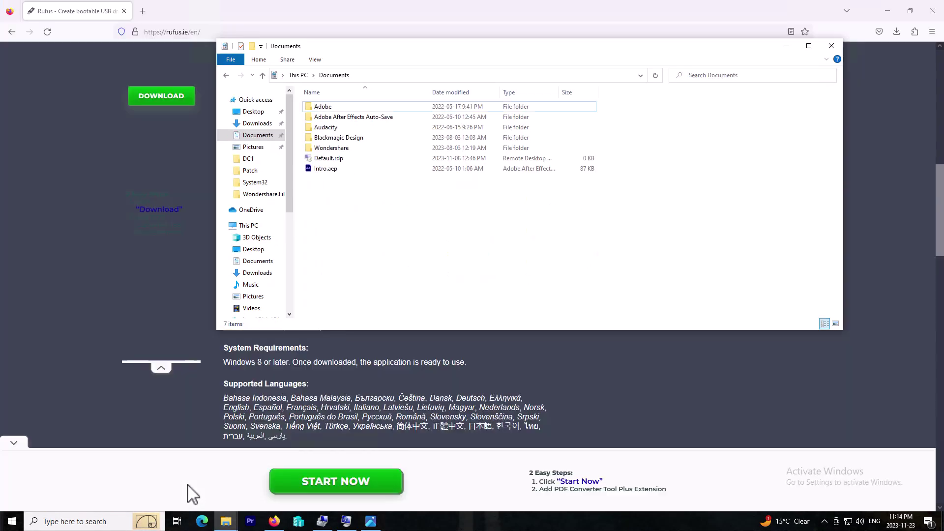
pyautogui.click(258, 123)
pyautogui.click(330, 122)
pyautogui.doubleClick(328, 123)
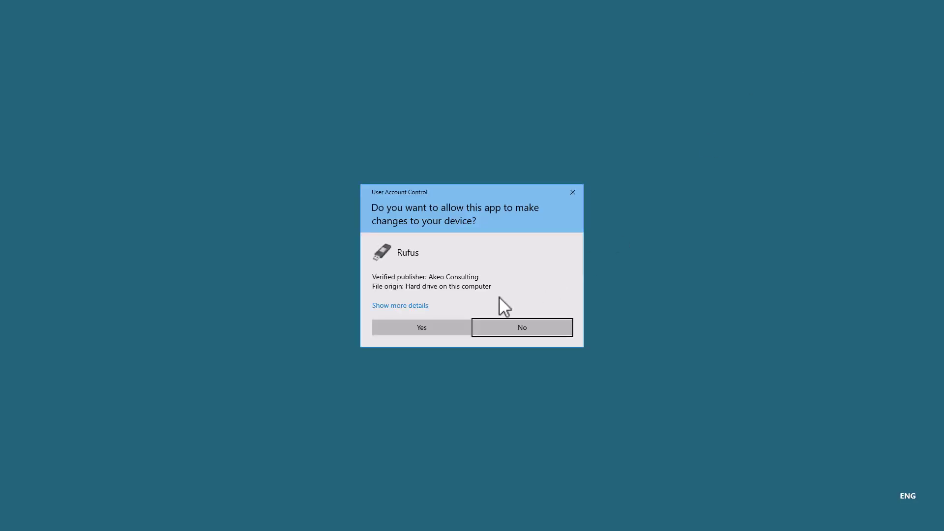
pyautogui.click(463, 327)
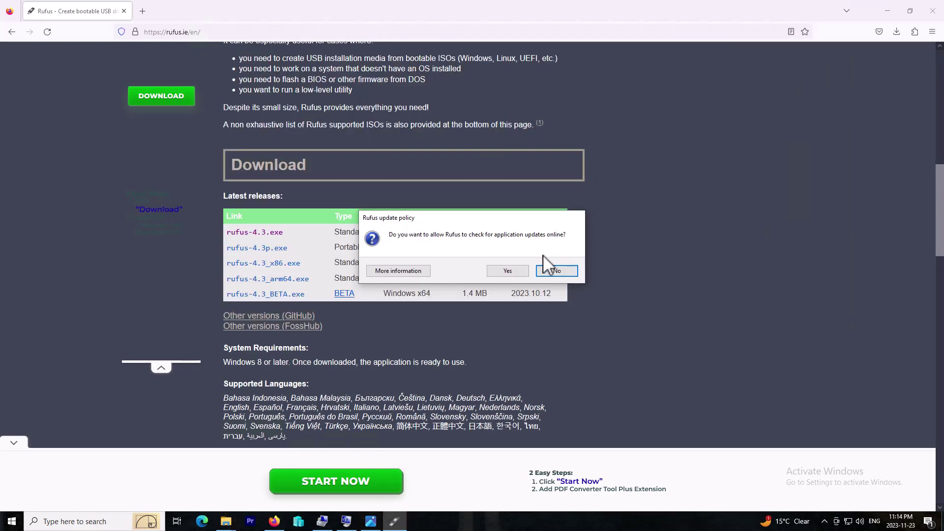
pyautogui.click(520, 271)
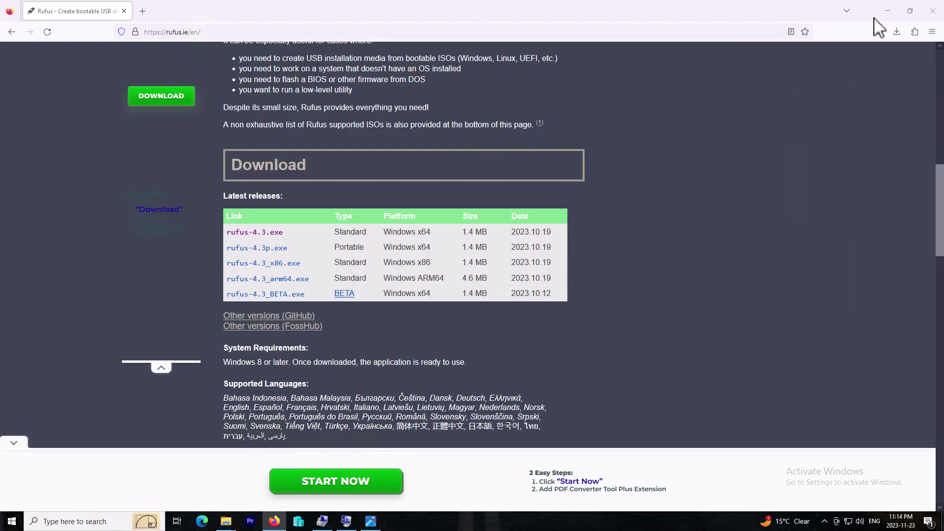
pyautogui.click(887, 11)
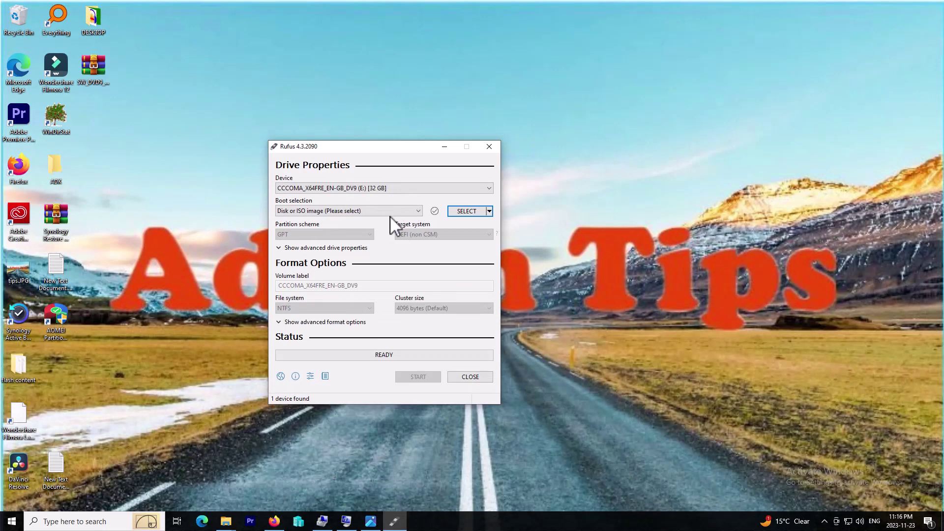
# Load the Windows 10 image SW_DVD9_Win_Pro_10_20H2.3_64BIT_English_Pro_Ent_EDU_N_MLF_-2_X22-50328.ISO from the Desktop as the boot selection
pyautogui.click(460, 211)
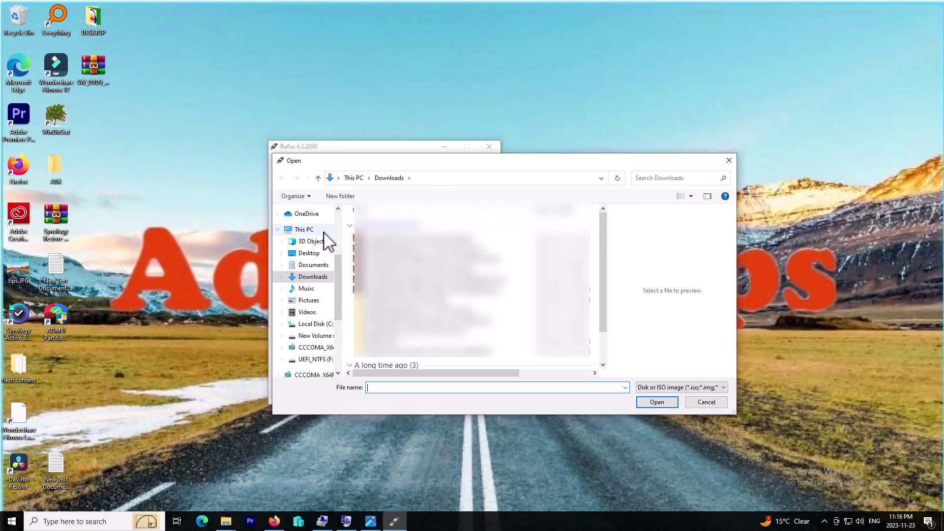
pyautogui.click(310, 254)
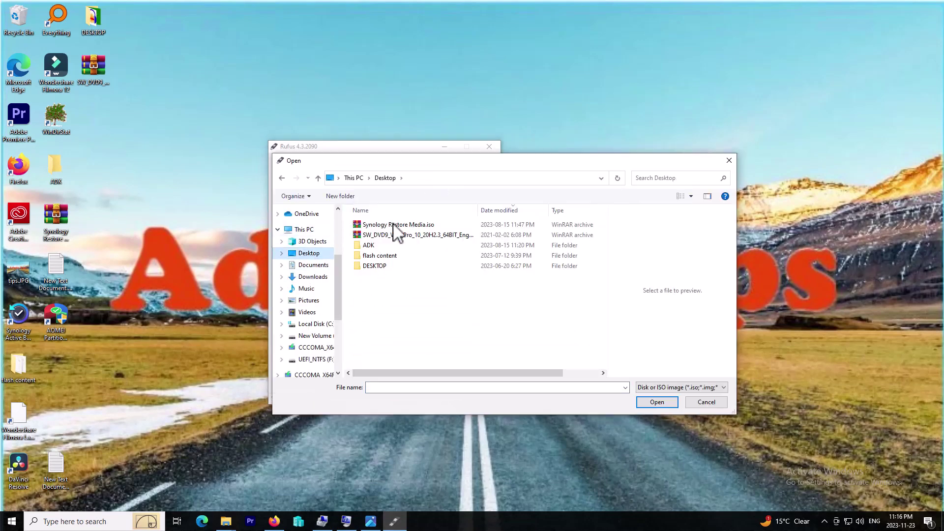
pyautogui.moveTo(478, 209); pyautogui.dragTo(583, 207)
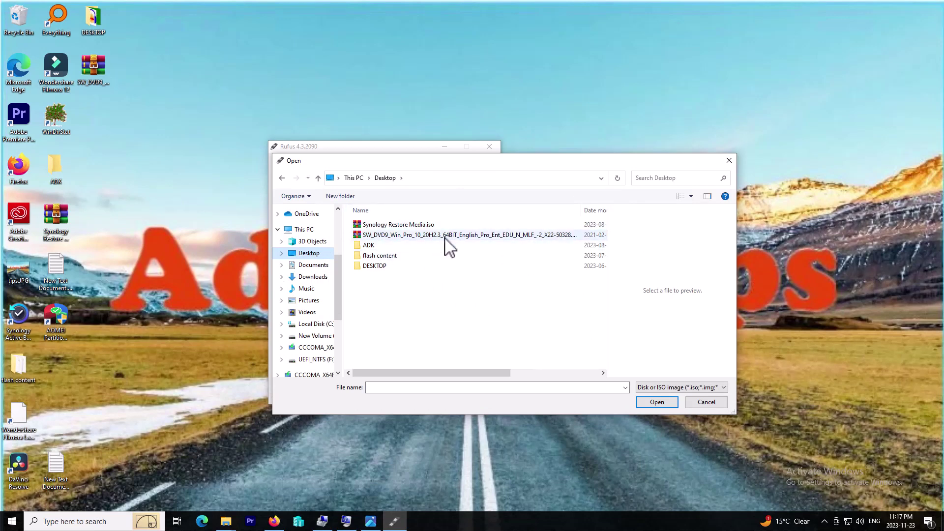
pyautogui.click(424, 236)
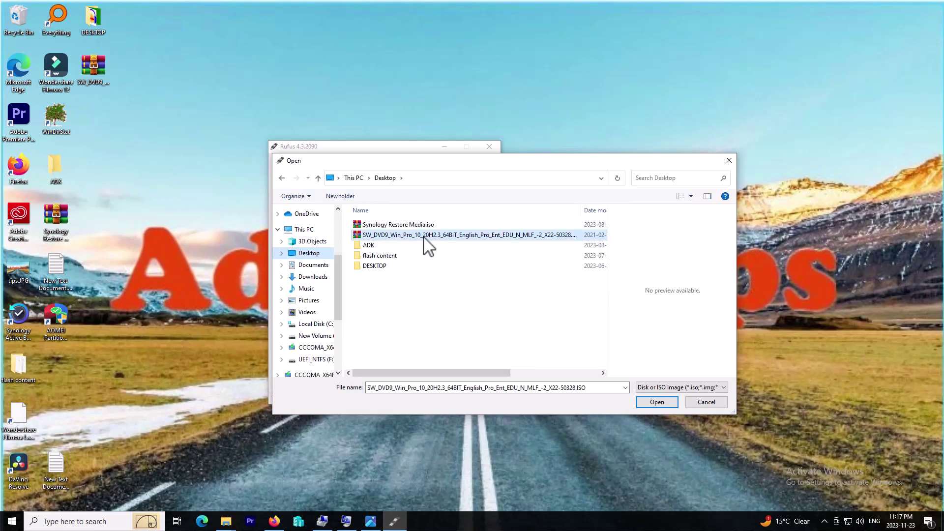
pyautogui.click(651, 400)
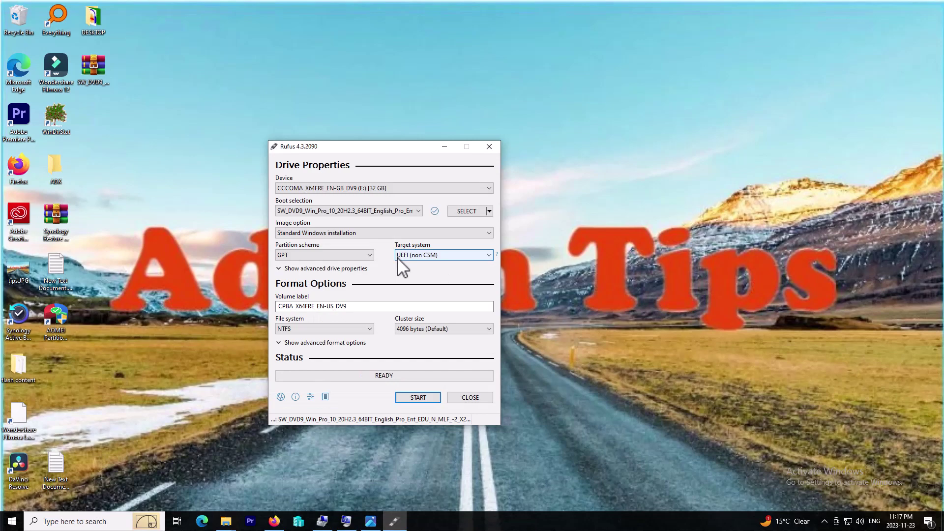
# Switch the partition scheme to MBR to check its target system options, and set the scheme back to GPT
pyautogui.click(349, 257)
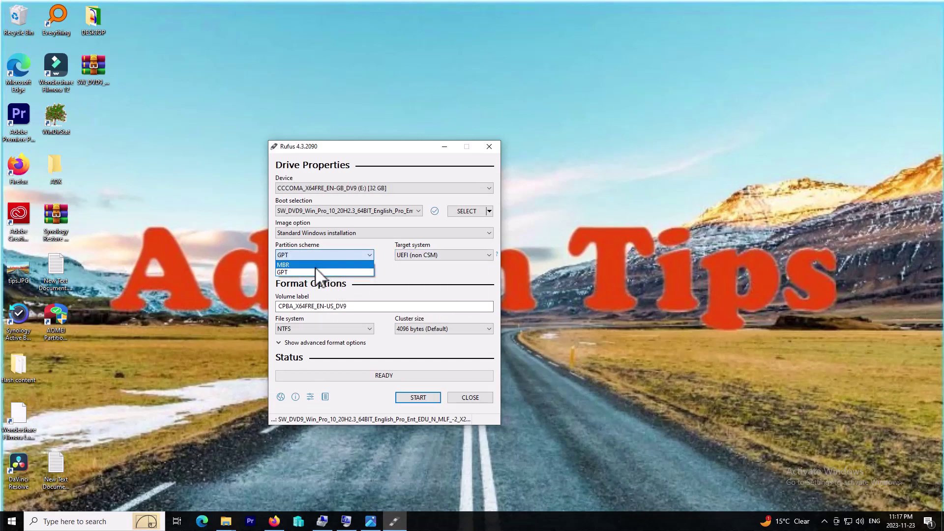
pyautogui.click(327, 265)
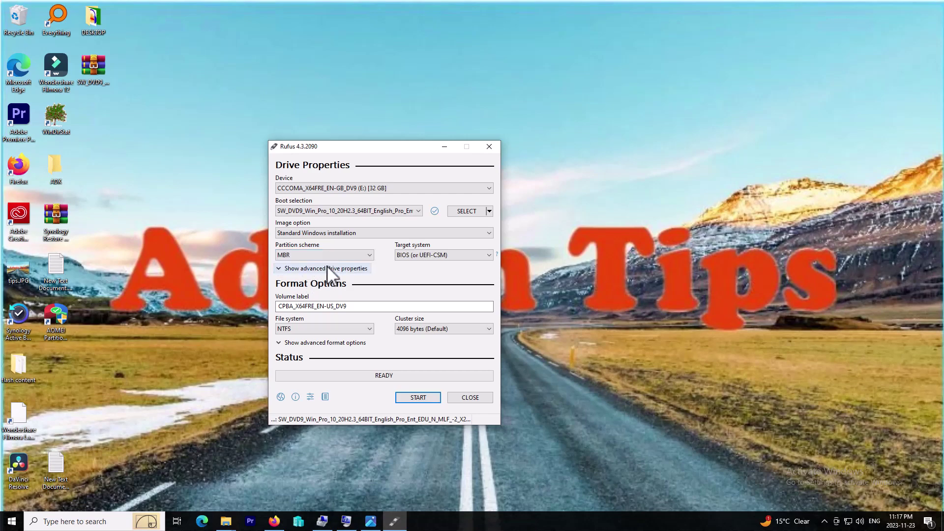
pyautogui.click(433, 257)
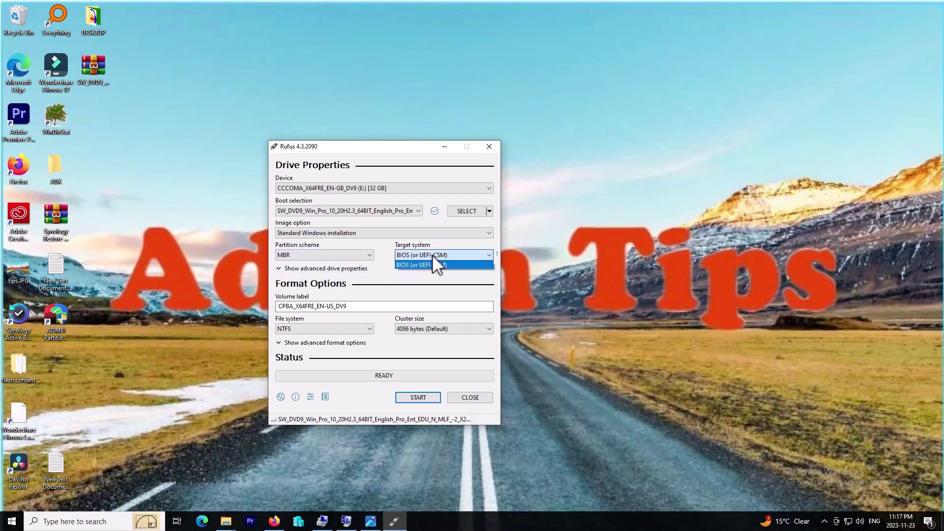
pyautogui.click(432, 257)
pyautogui.click(357, 256)
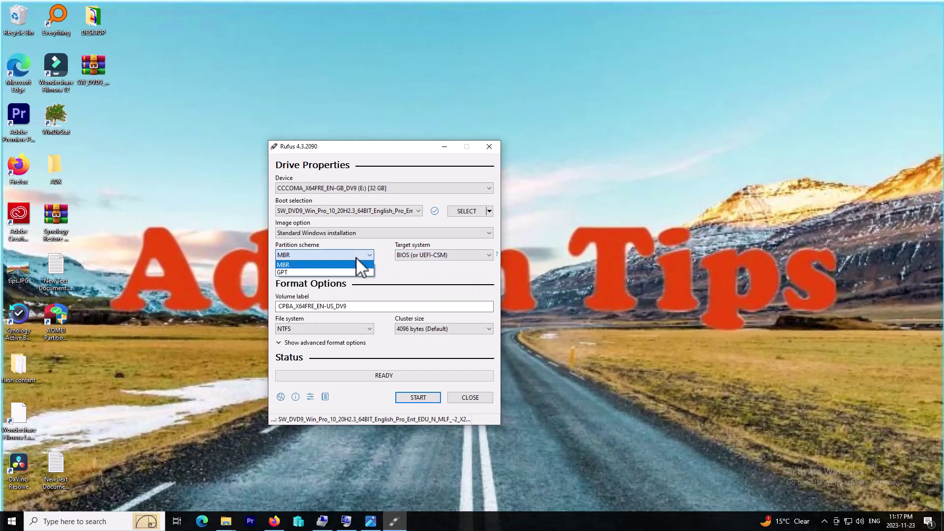
pyautogui.click(287, 272)
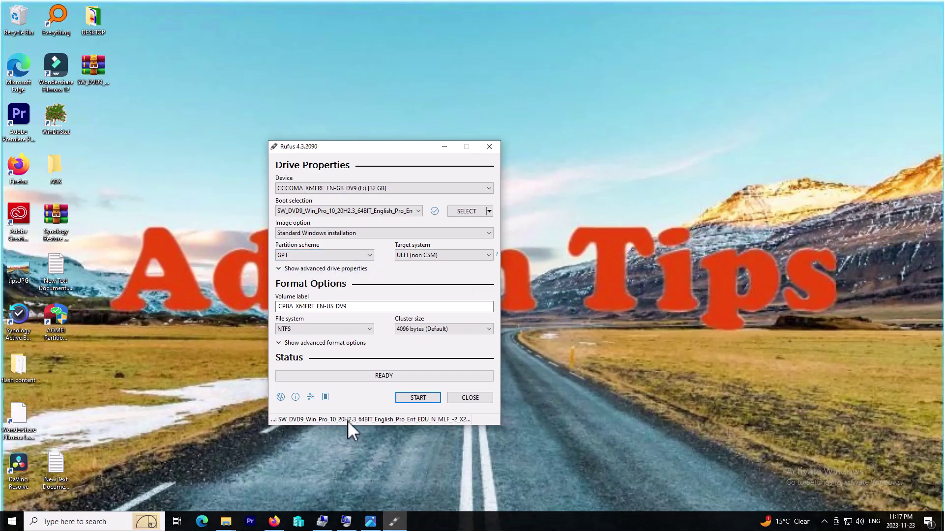
# Search Windows for Computer Management, open it and show Disk Management
pyautogui.click(74, 521)
pyautogui.write('sy')
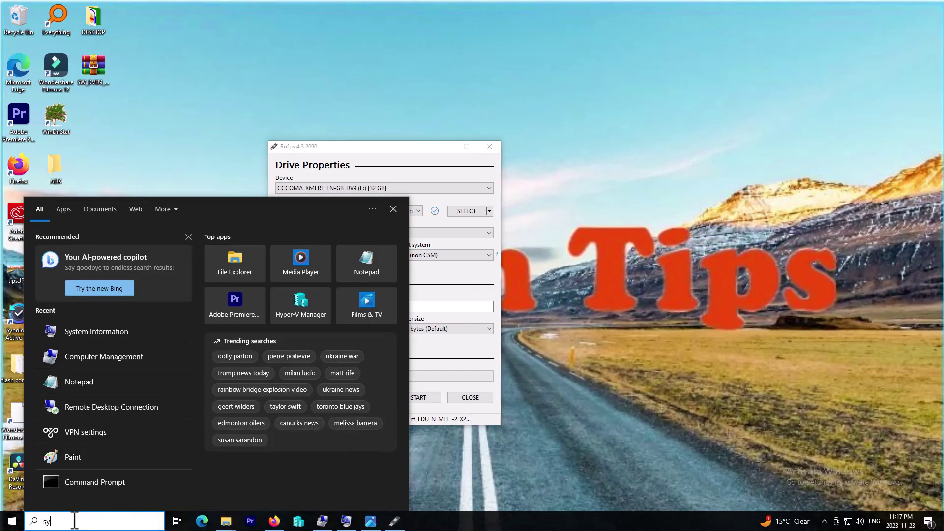
pyautogui.press('BackSpace')
pyautogui.press('BackSpace')
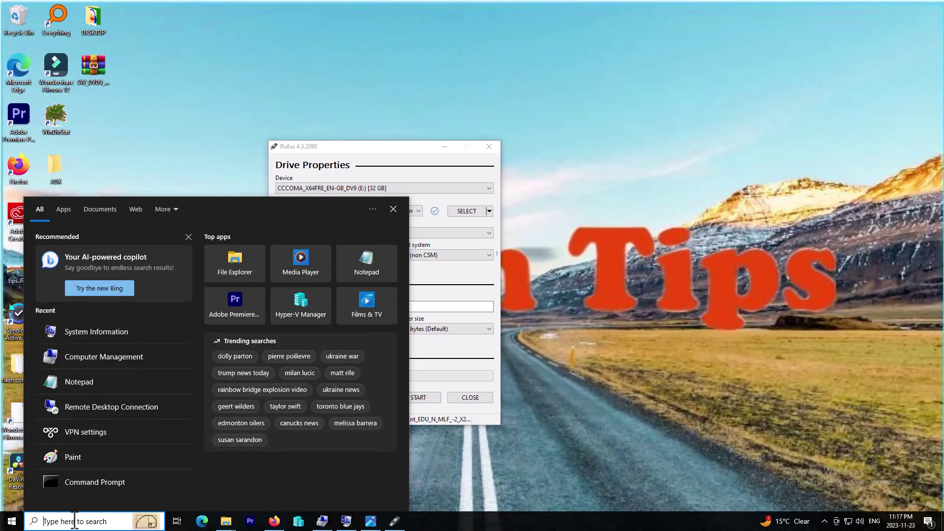
pyautogui.write('computer')
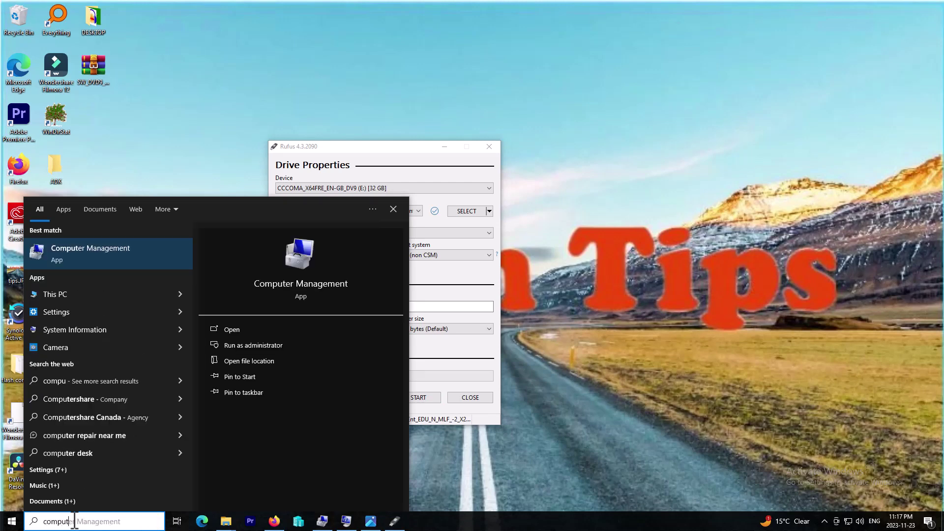
pyautogui.click(73, 261)
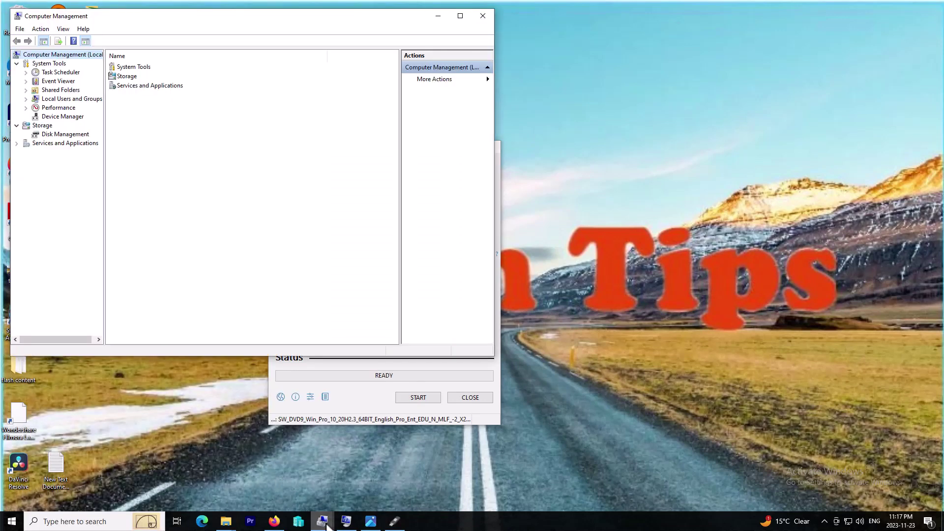
pyautogui.click(67, 135)
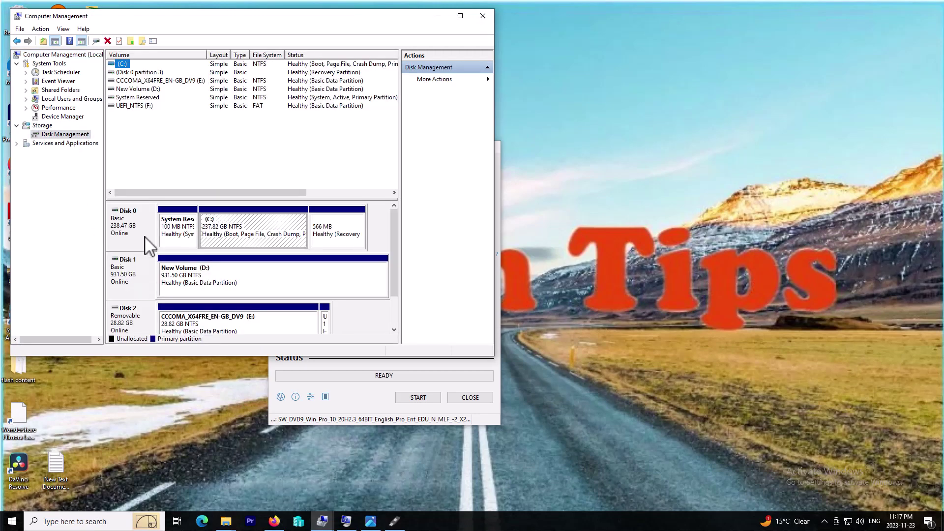
# Open the properties of Disk 0 and check its partition style in the volume information
pyautogui.click(124, 244)
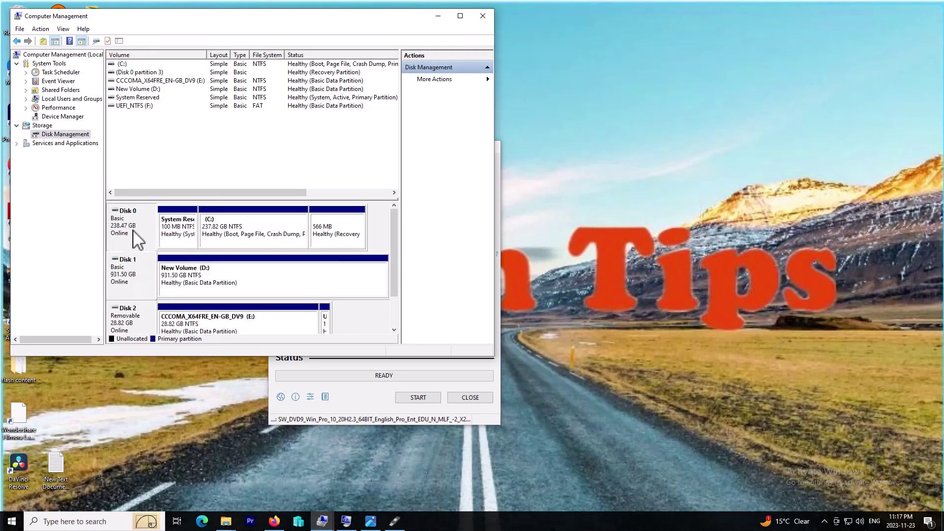
pyautogui.rightClick(137, 239)
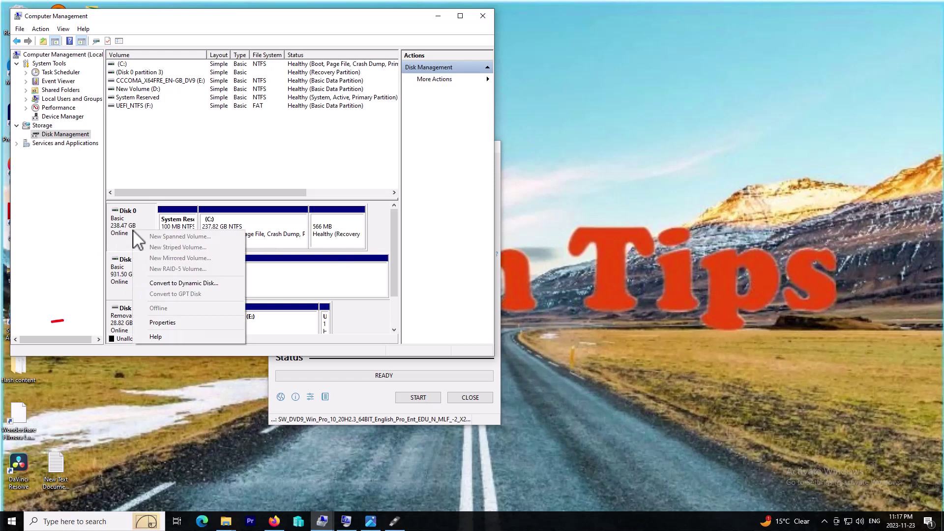
pyautogui.click(184, 321)
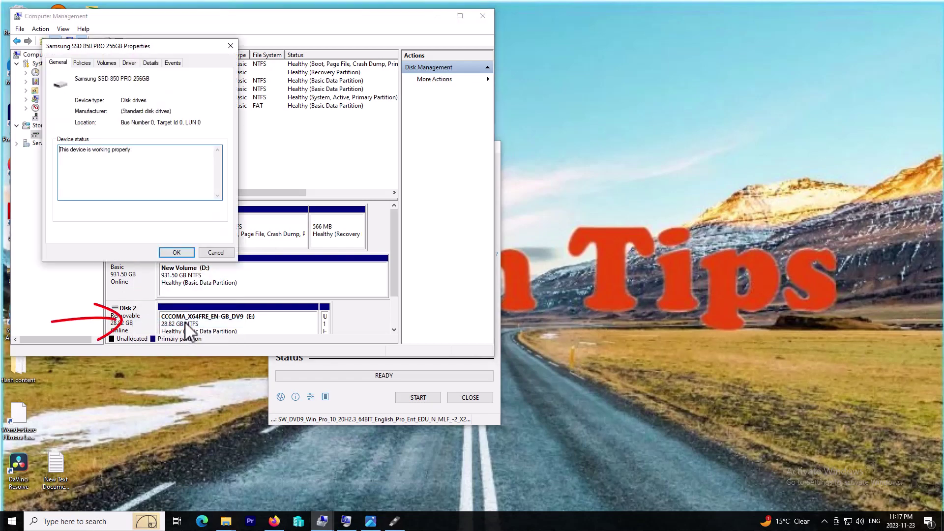
pyautogui.click(82, 64)
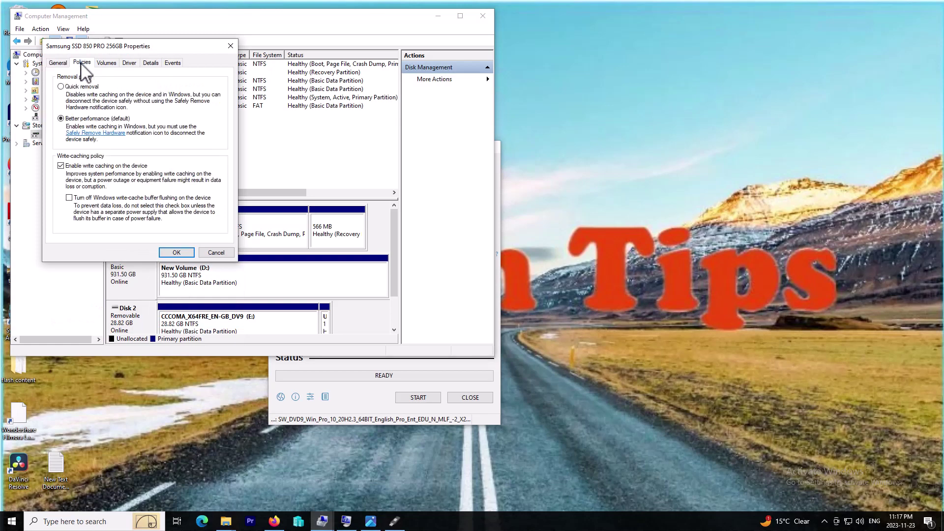
pyautogui.click(107, 63)
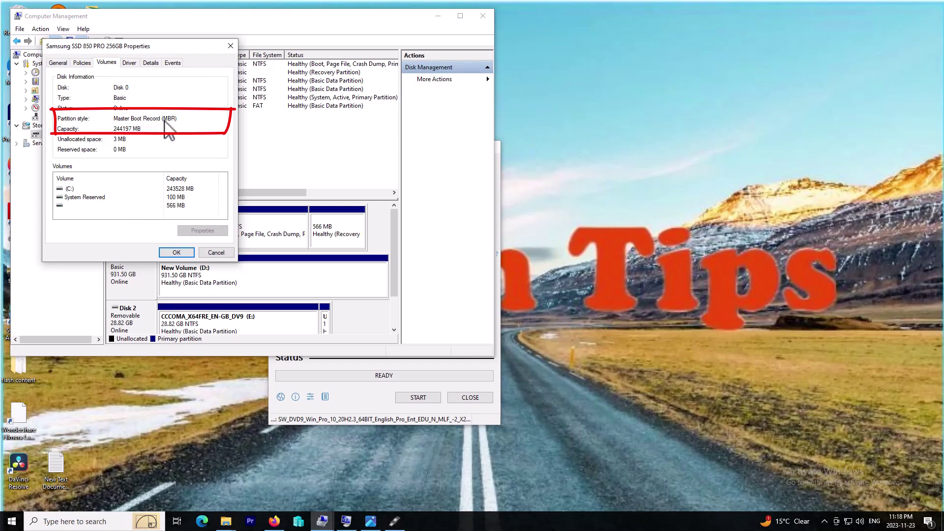
# Close the Disk 0 properties and minimize Computer Management to return to Rufus
pyautogui.click(216, 252)
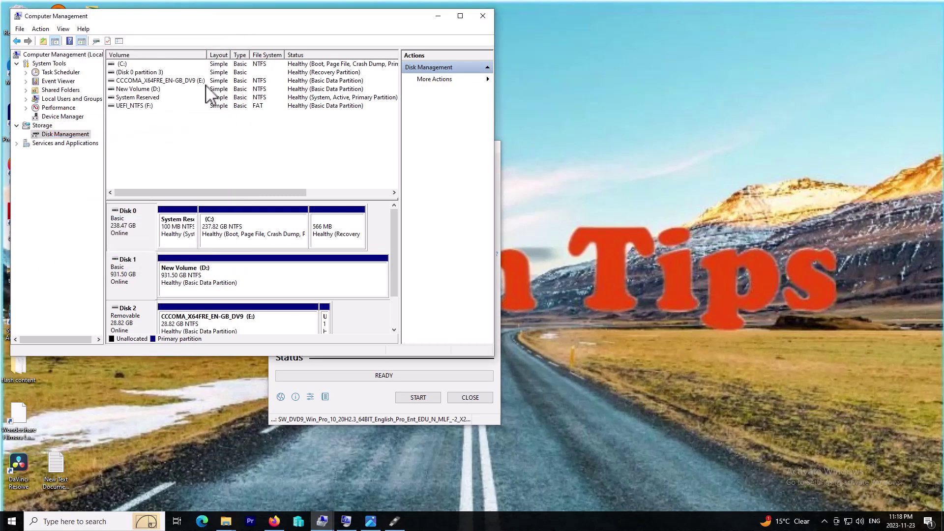
pyautogui.click(439, 17)
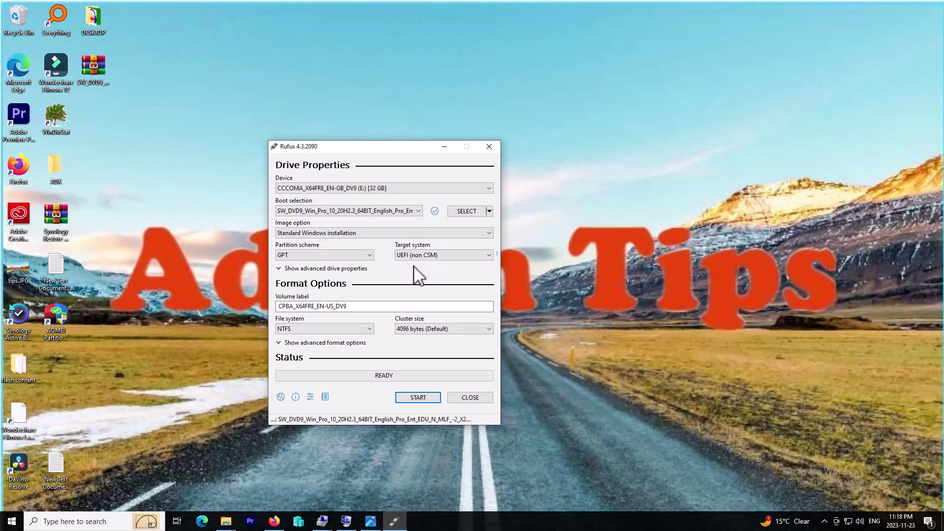
pyautogui.click(359, 268)
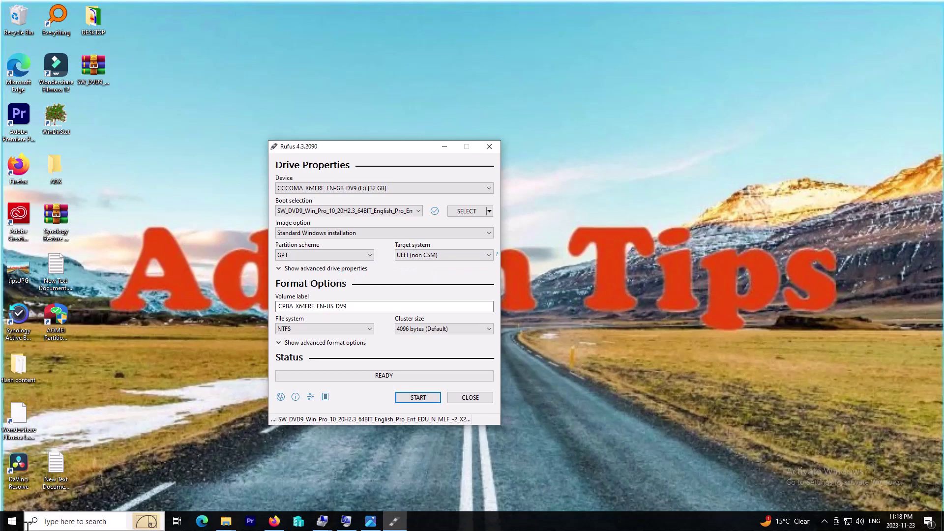
# Search Windows for System Information, open it, check the BIOS Mode entry and minimize it
pyautogui.click(55, 522)
pyautogui.write('system inf')
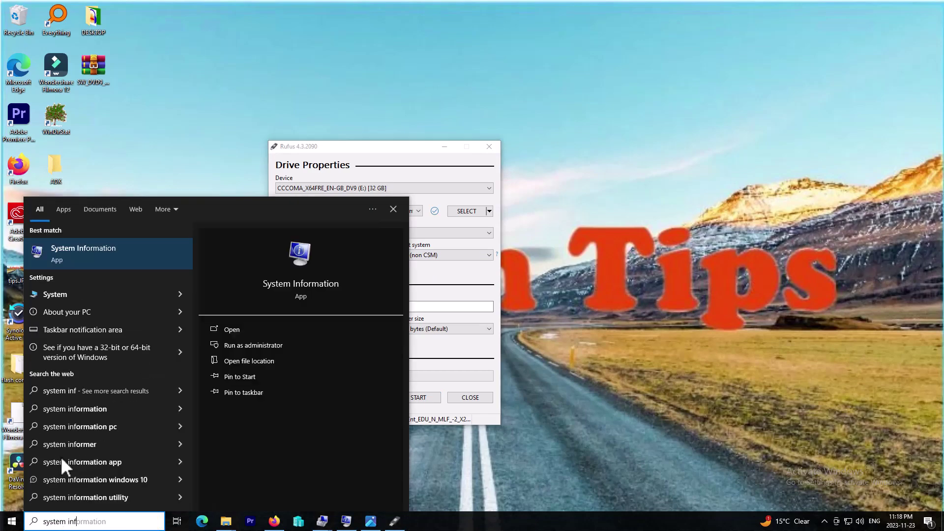
pyautogui.click(99, 258)
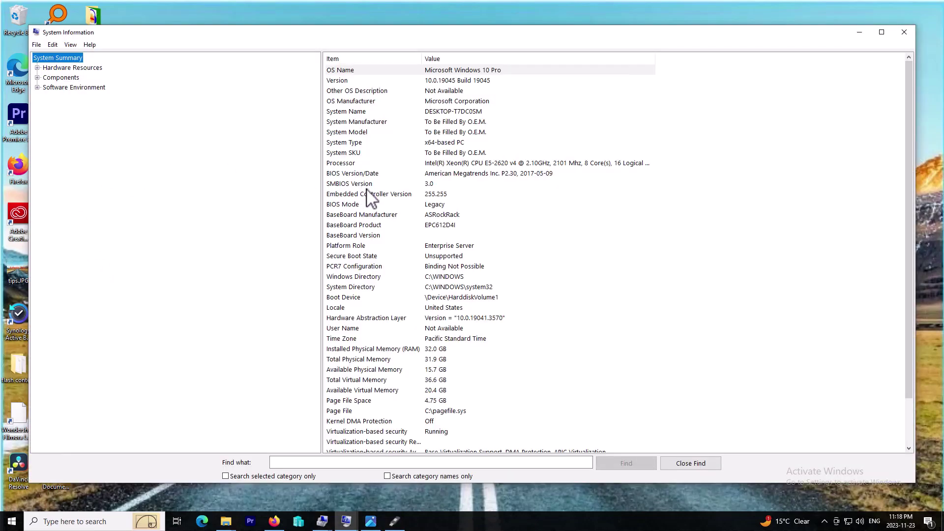
pyautogui.click(356, 205)
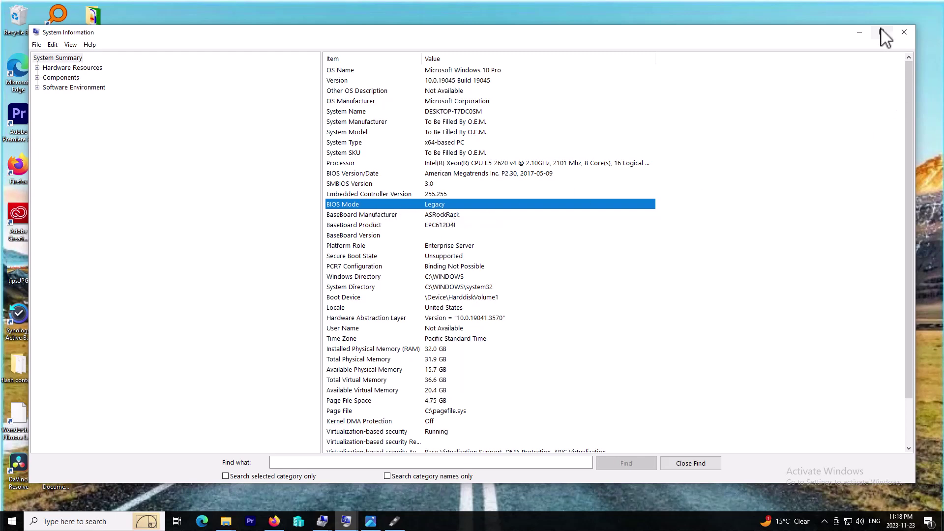
pyautogui.click(865, 33)
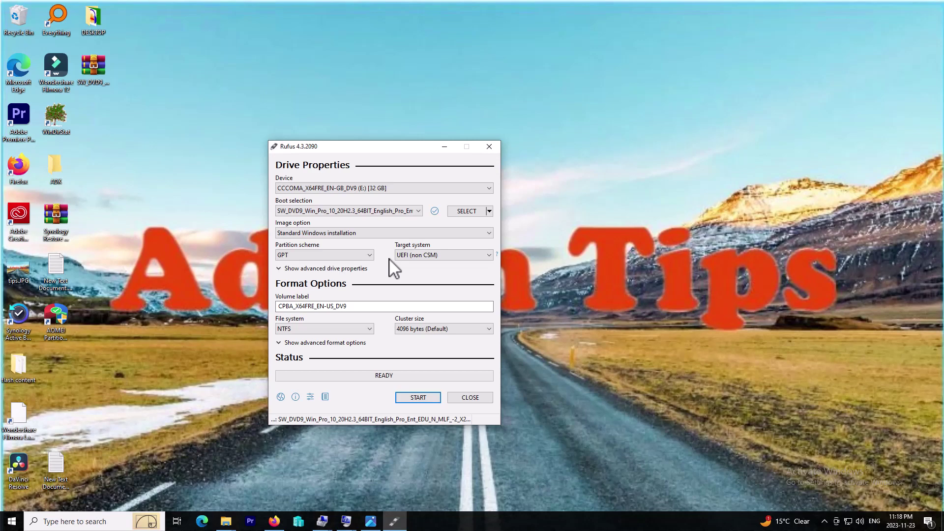
# Check which target system options are offered for the GPT partition scheme
pyautogui.moveTo(372, 151); pyautogui.dragTo(286, 158)
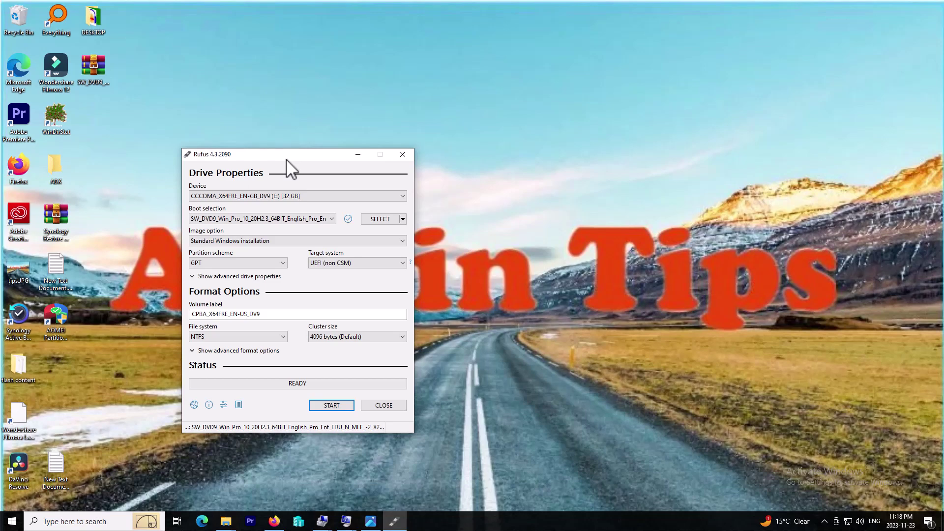
pyautogui.click(342, 264)
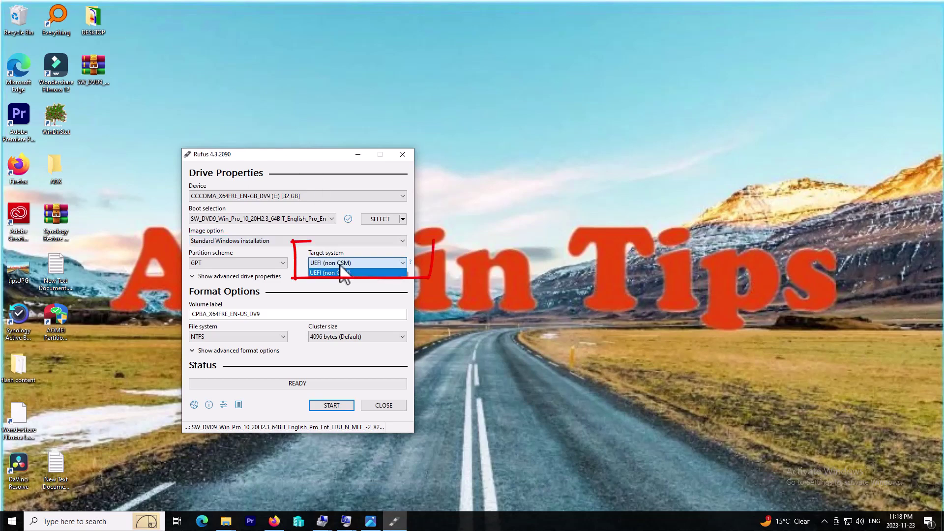
pyautogui.click(269, 270)
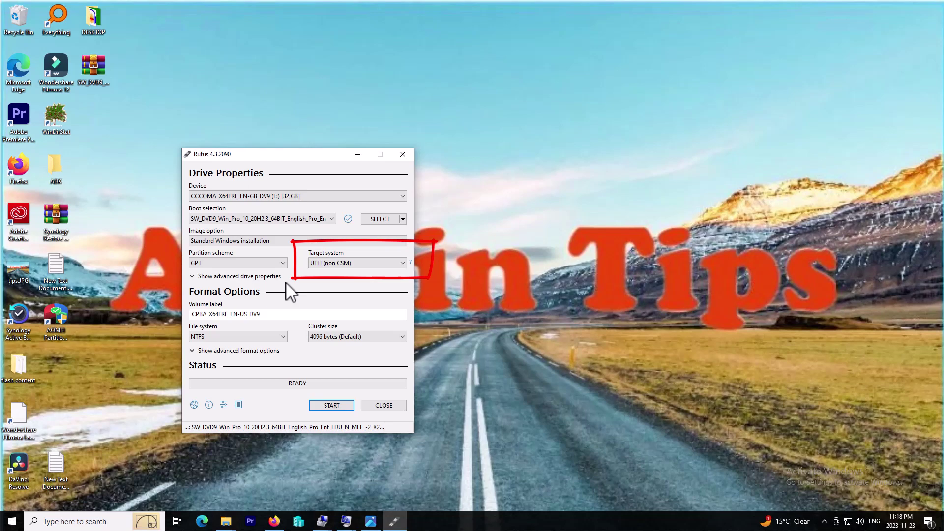
# Enable dual UEFI/BIOS mode with the MBR scheme, check the BIOS or UEFI target option, and disable the mode again
pyautogui.hotkey('alt', 'e')
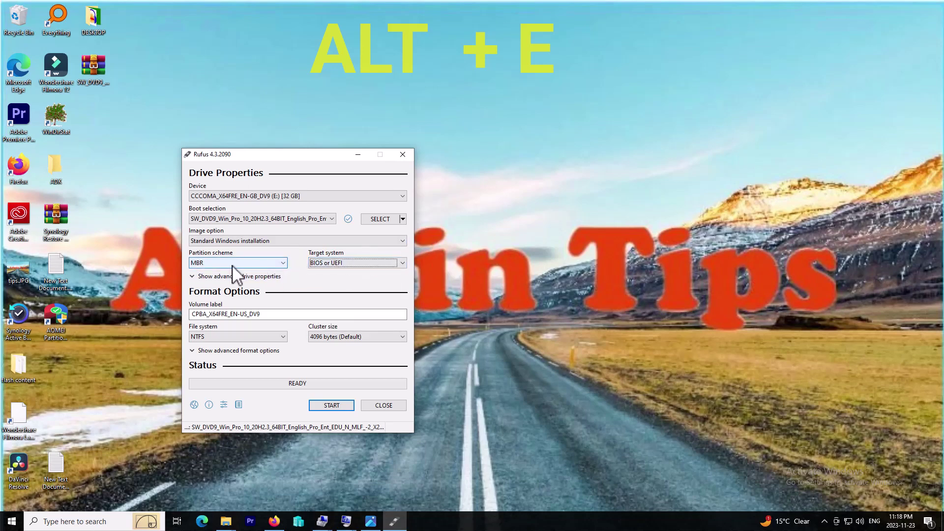
pyautogui.click(339, 263)
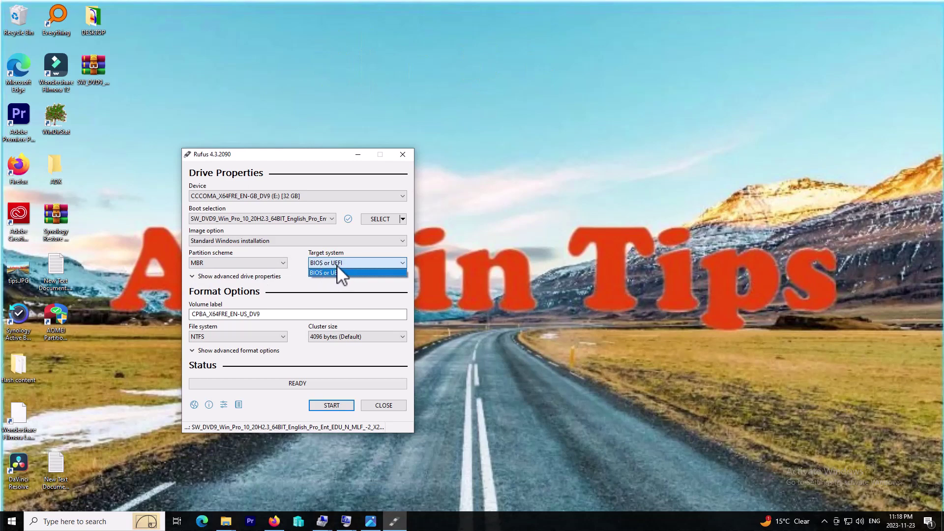
pyautogui.click(339, 272)
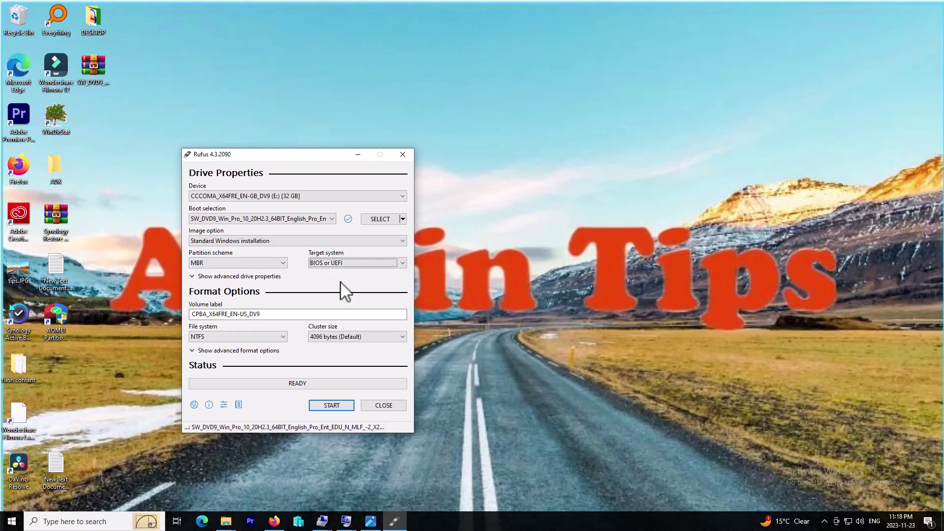
pyautogui.hotkey('alt', 'e')
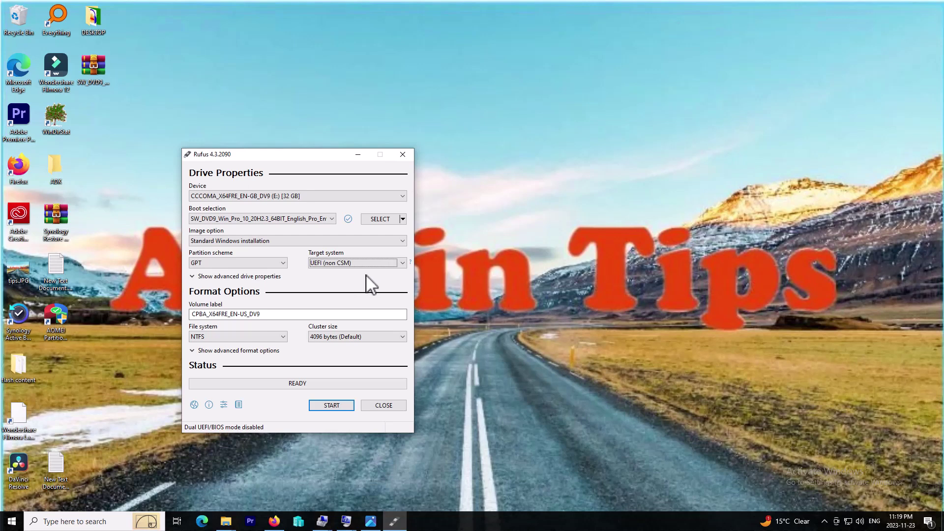
# Set the partition scheme to MBR and switch the target system to BIOS or UEFI
pyautogui.click(278, 264)
pyautogui.click(236, 279)
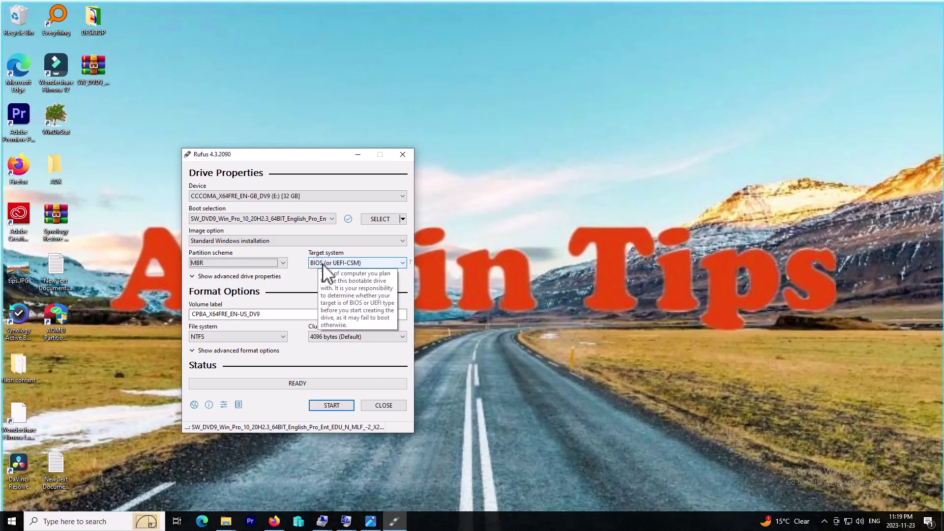
pyautogui.scroll(-1, 326, 273)
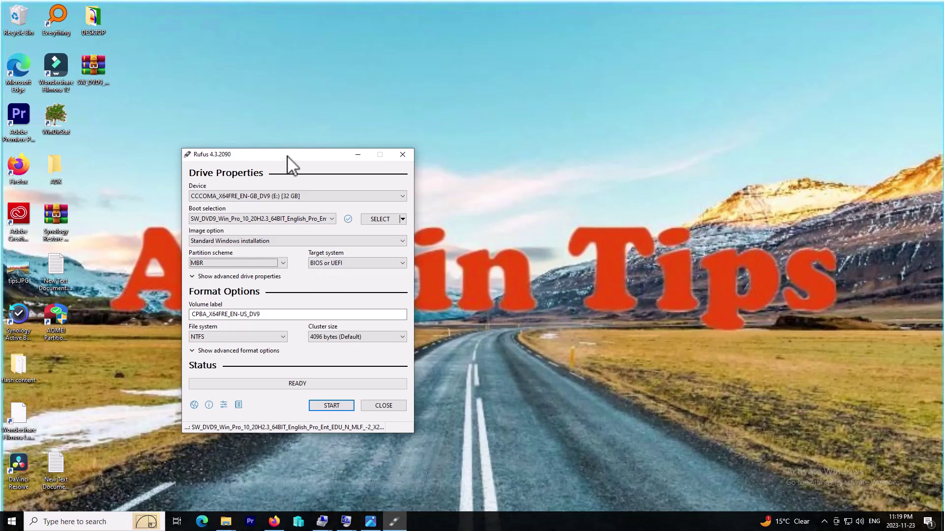
pyautogui.moveTo(287, 153); pyautogui.dragTo(286, 132)
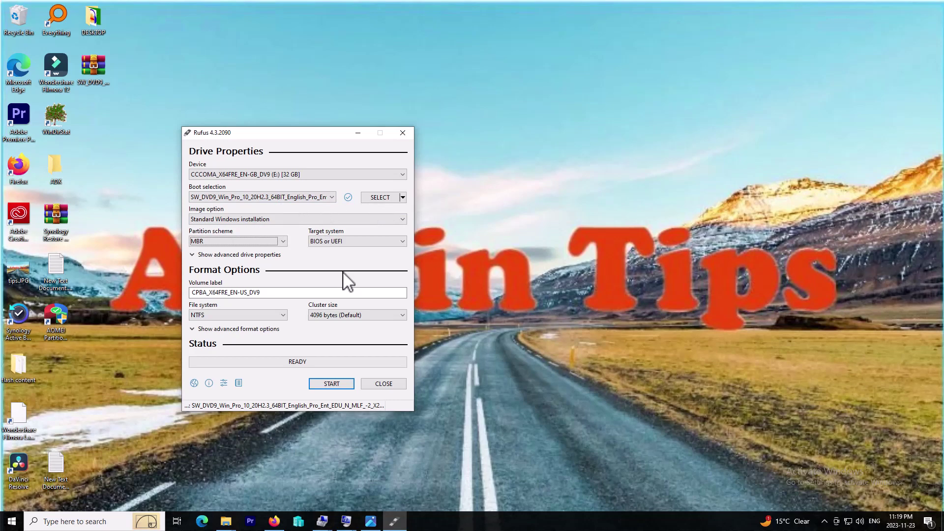
# Reselect the image SW_DVD9_Win_Pro_10_20H2.3_64BIT_English_Pro_Ent_EDU_N_MLF_-2_X22-50328.ISO from the Desktop and set the volume label to Win10
pyautogui.click(377, 198)
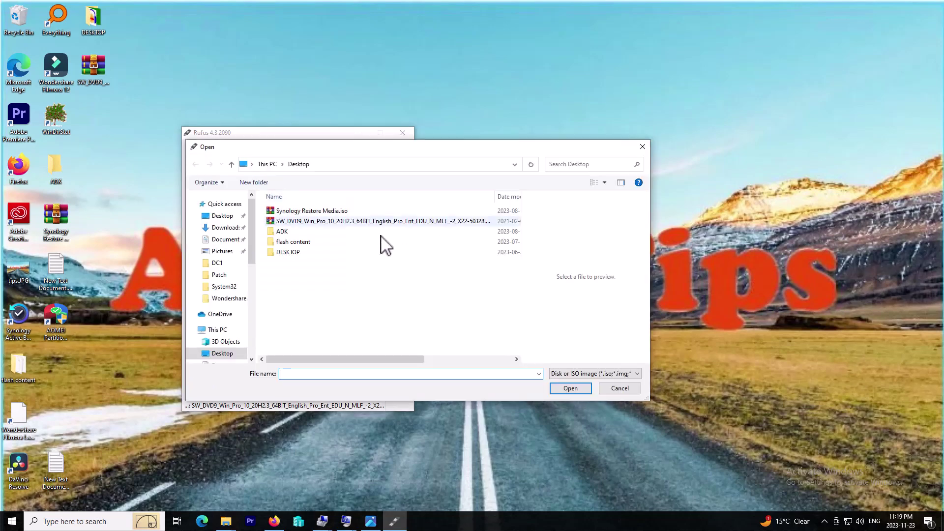
pyautogui.click(332, 221)
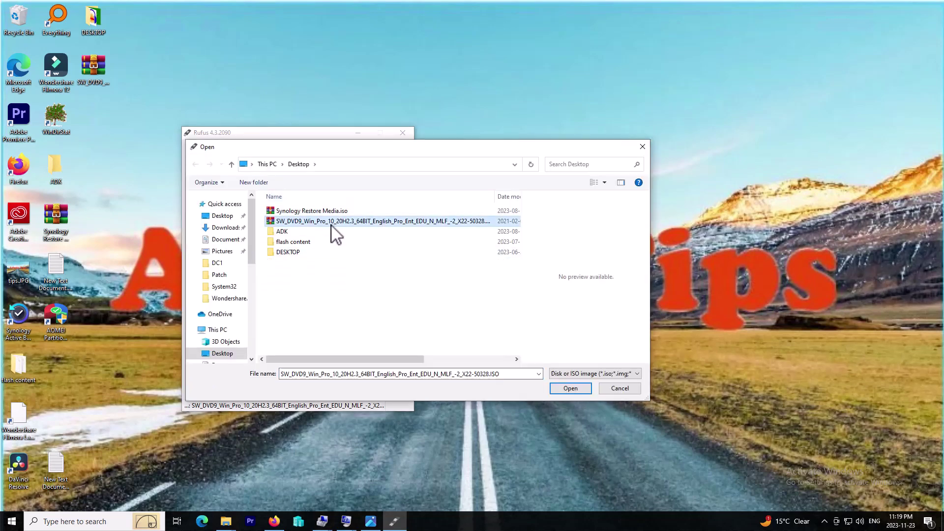
pyautogui.click(569, 388)
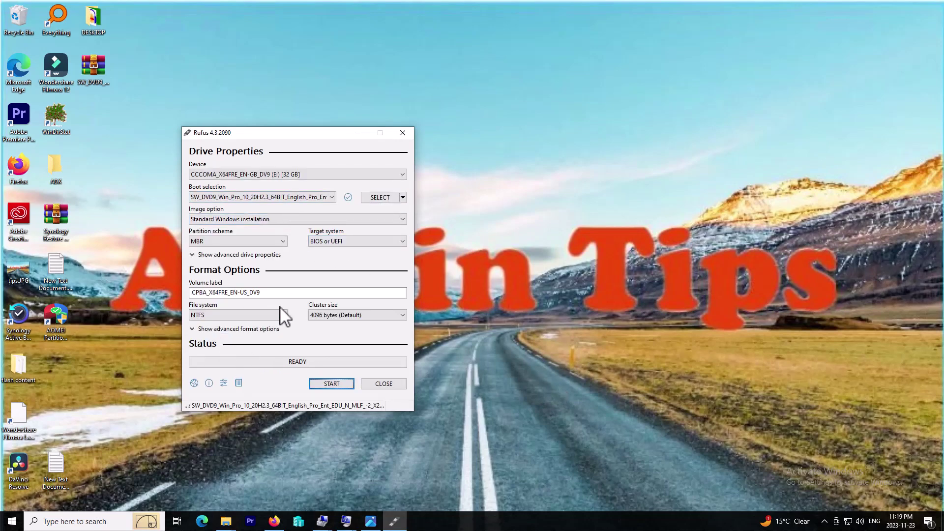
pyautogui.moveTo(275, 293); pyautogui.dragTo(167, 287)
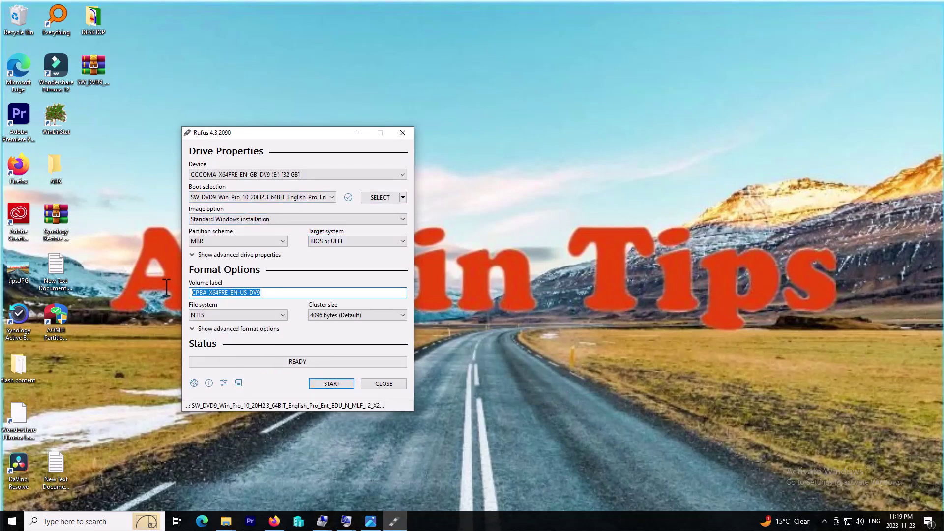
pyautogui.write('Win10')
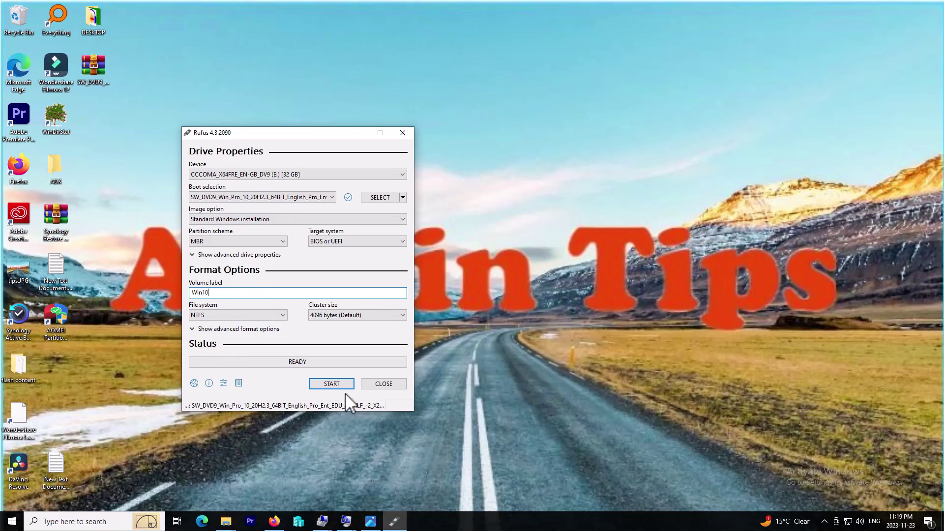
# Start creating the bootable drive, accept the Windows installation customization dialog and confirm destroying all data on the USB device
pyautogui.click(341, 384)
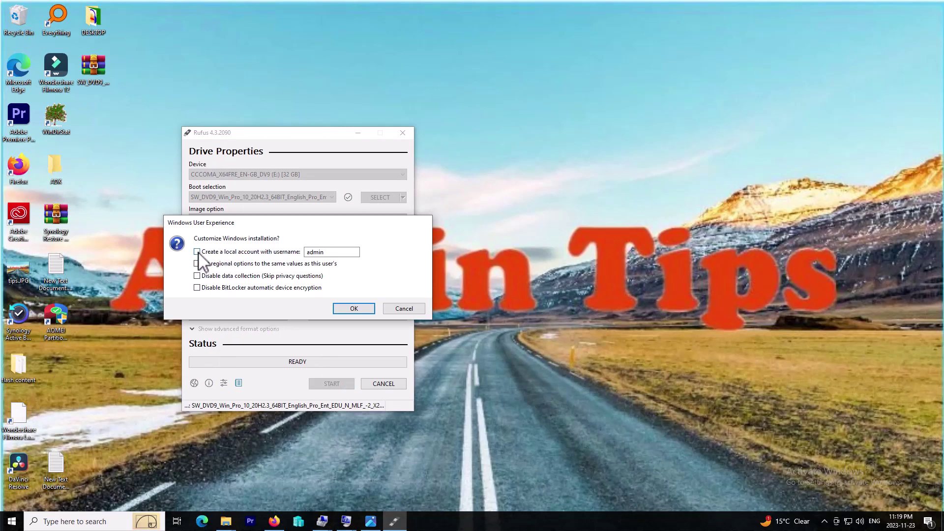
pyautogui.click(286, 252)
pyautogui.click(351, 287)
pyautogui.click(355, 310)
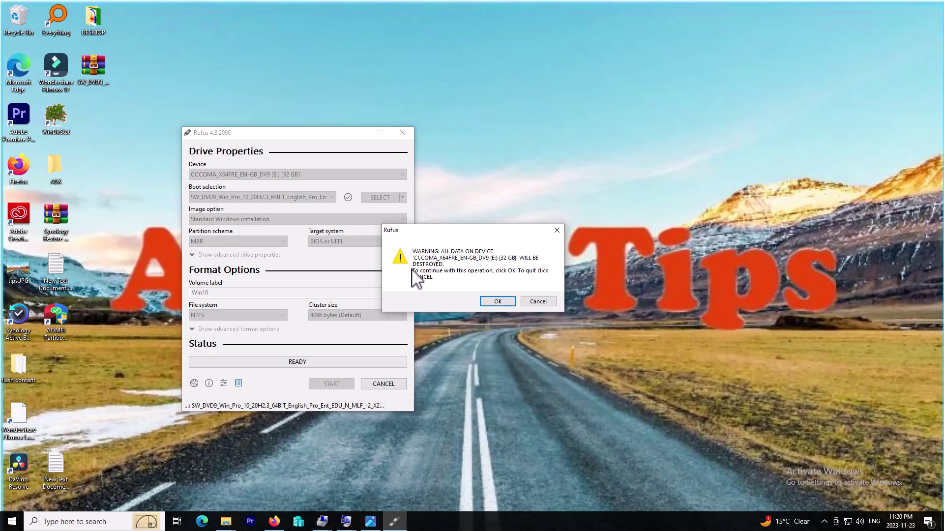
pyautogui.click(497, 301)
# Switch to Firefox, search in a new tab for "windows 10 iso download" and open Microsoft's Download Windows 10 page
pyautogui.press('super+d')
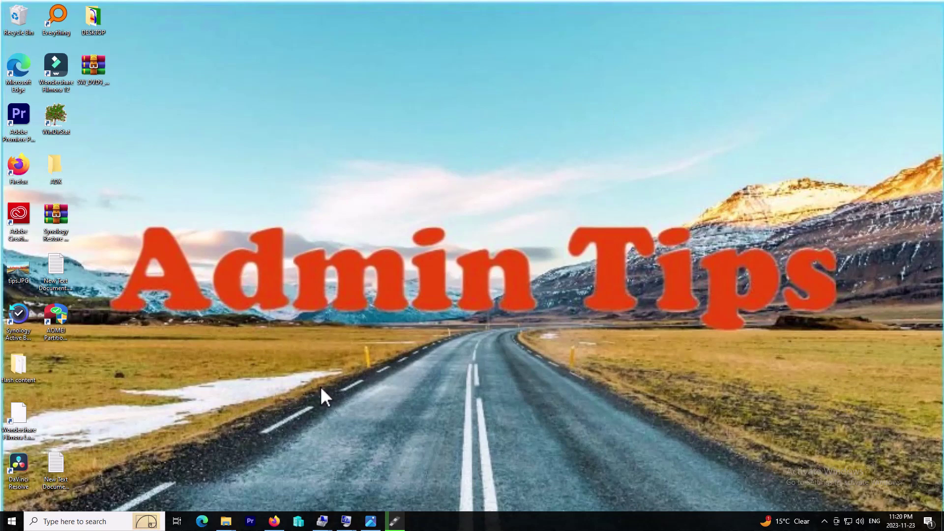
pyautogui.click(277, 524)
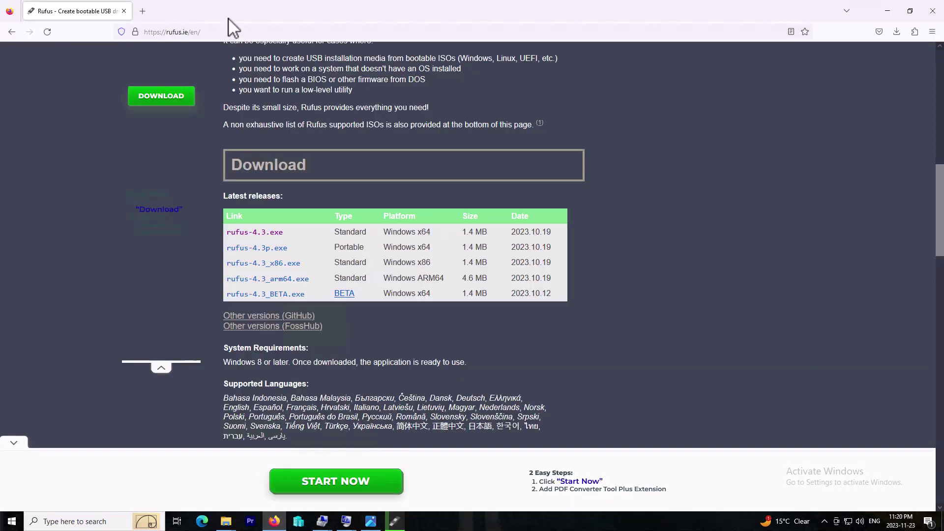
pyautogui.click(146, 11)
pyautogui.click(194, 32)
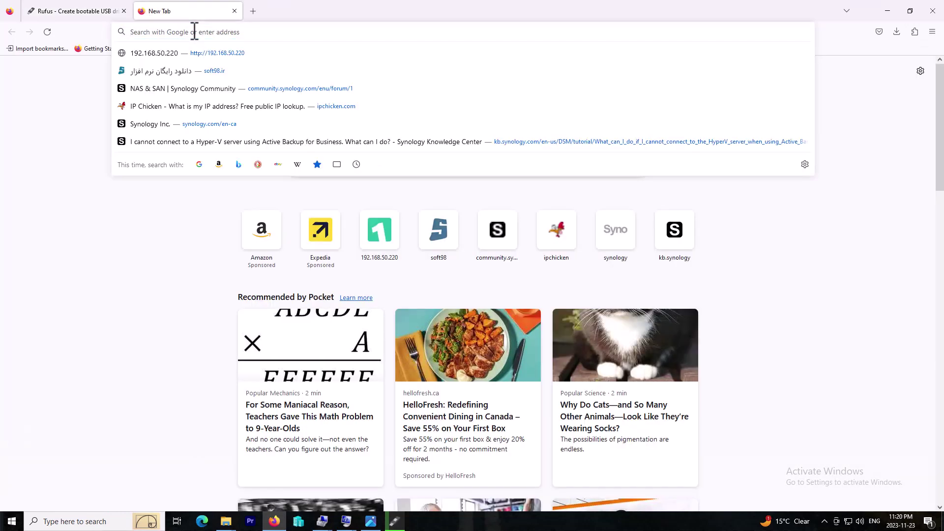
pyautogui.write('windows ')
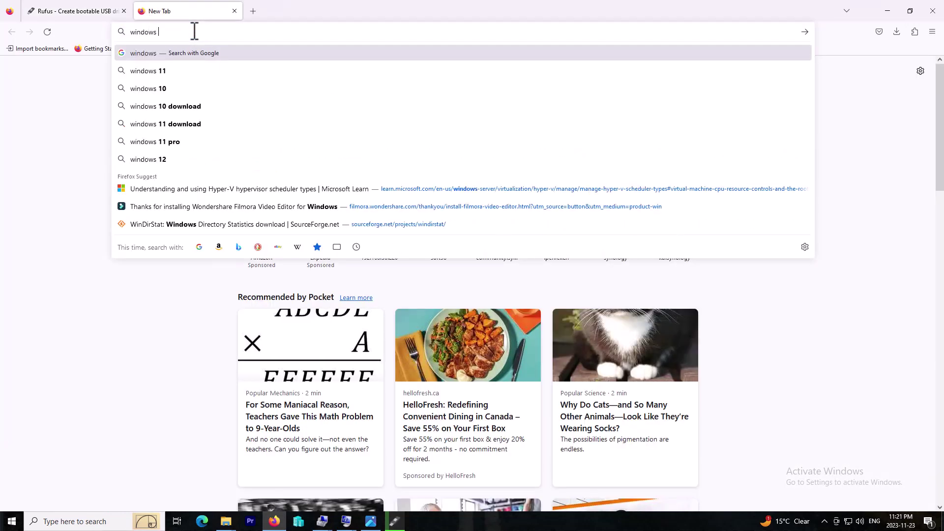
pyautogui.write('10 is')
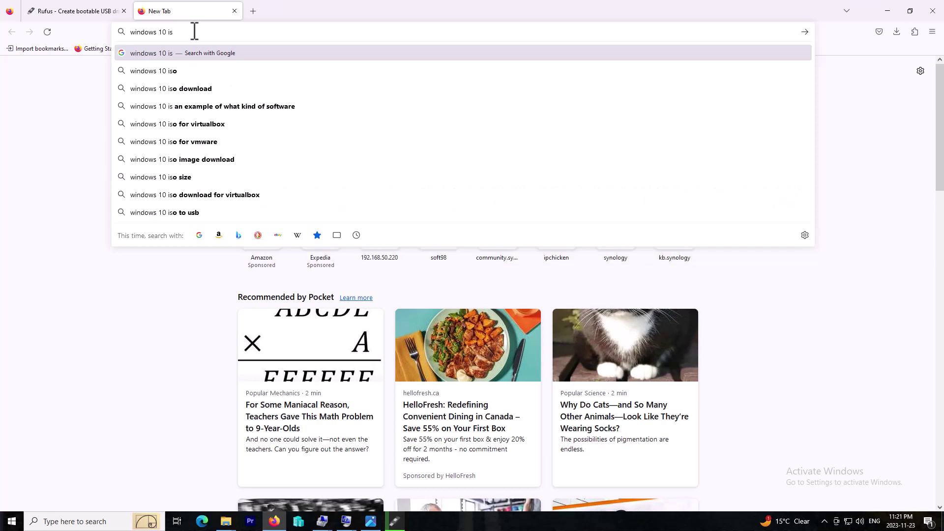
pyautogui.write('o dow')
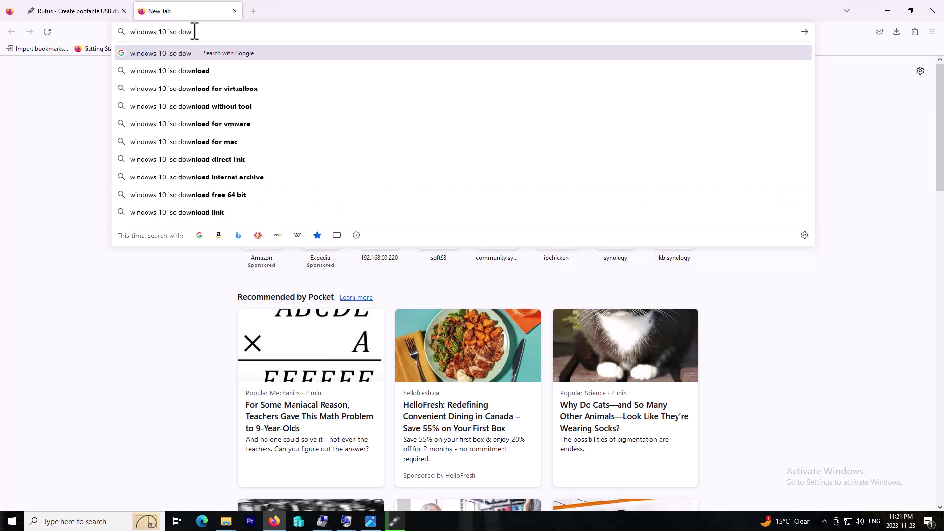
pyautogui.click(217, 74)
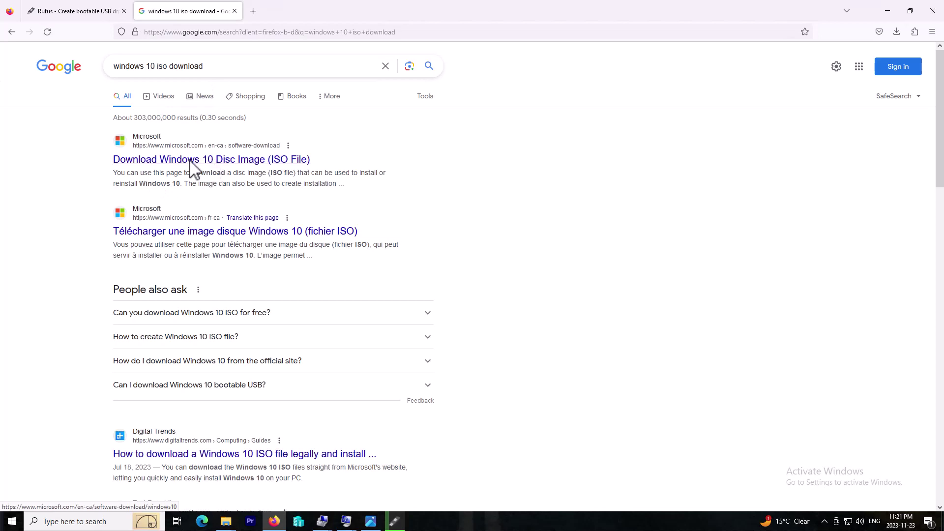
pyautogui.click(189, 161)
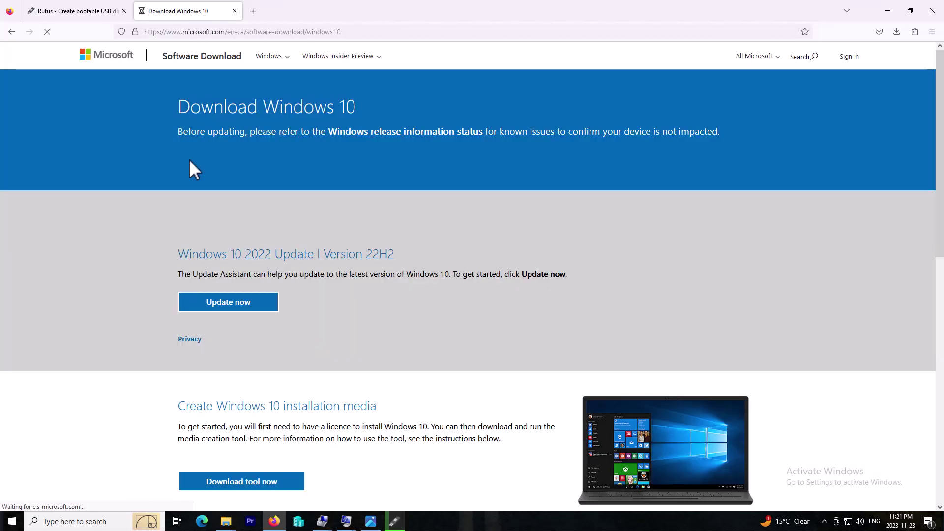
# Download the Windows 10 media creation tool and save MediaCreationTool22H2.exe in the Downloads folder
pyautogui.scroll(-4, 356, 359)
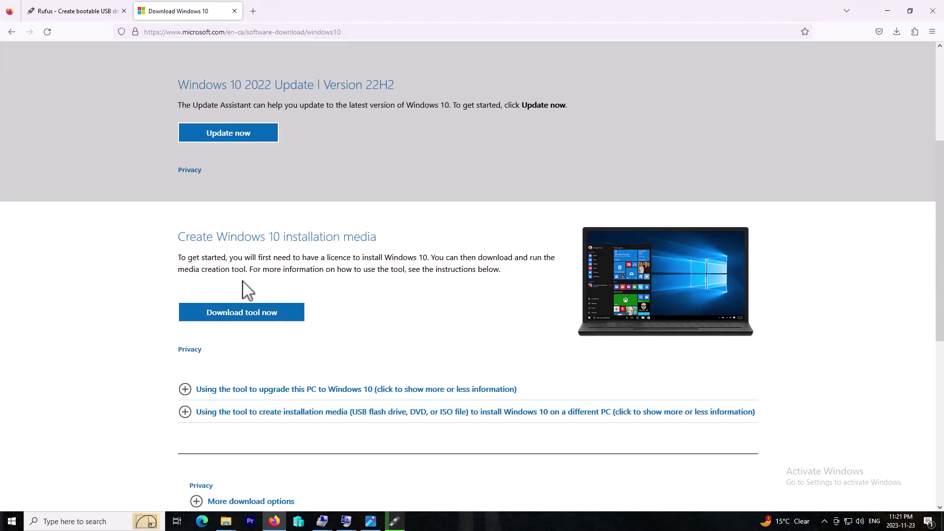
pyautogui.moveTo(189, 242); pyautogui.dragTo(280, 235)
pyautogui.click(305, 237)
pyautogui.tripleClick(306, 236)
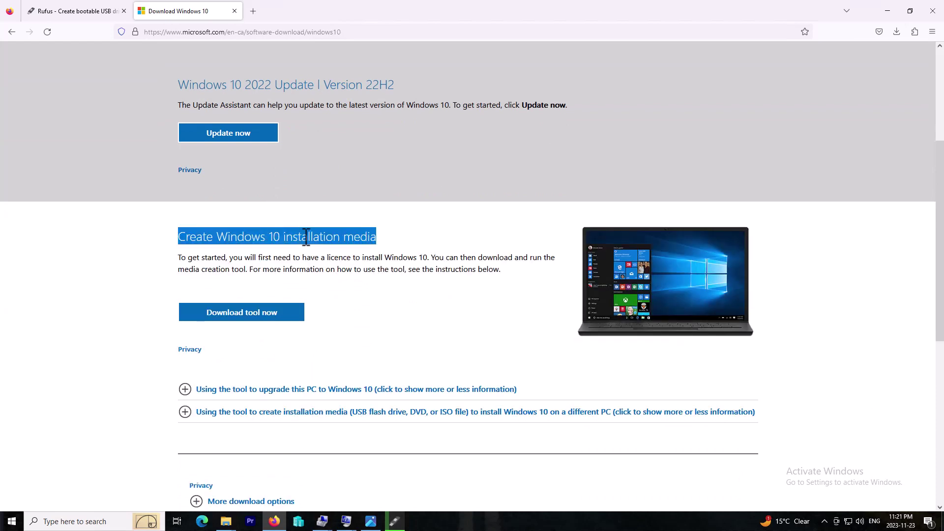
pyautogui.click(257, 315)
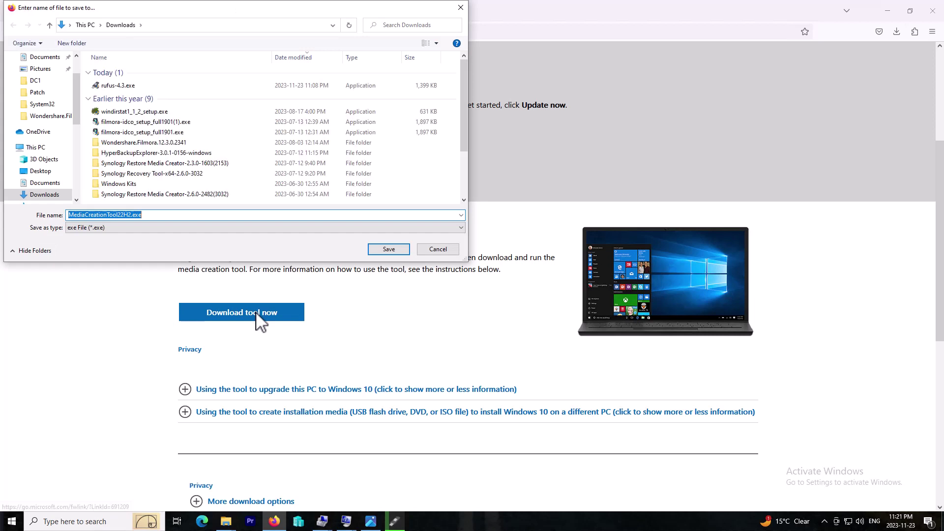
pyautogui.click(382, 248)
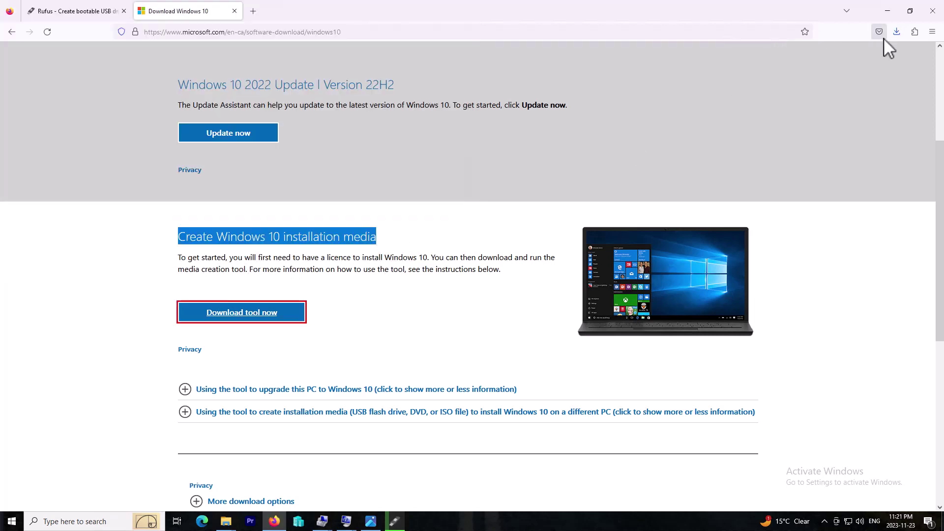
# Run the downloaded MediaCreationTool22H2.exe, allow it to make changes to the device and accept the license terms
pyautogui.click(897, 32)
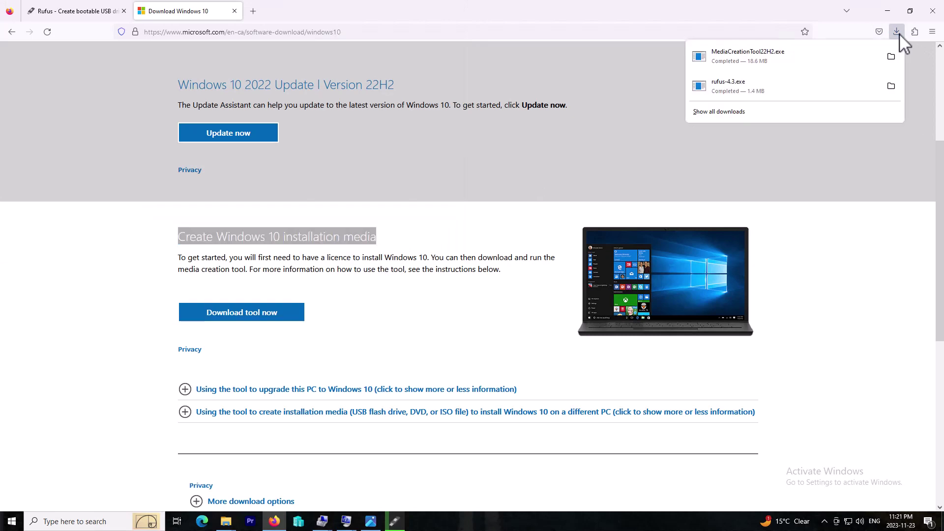
pyautogui.click(742, 58)
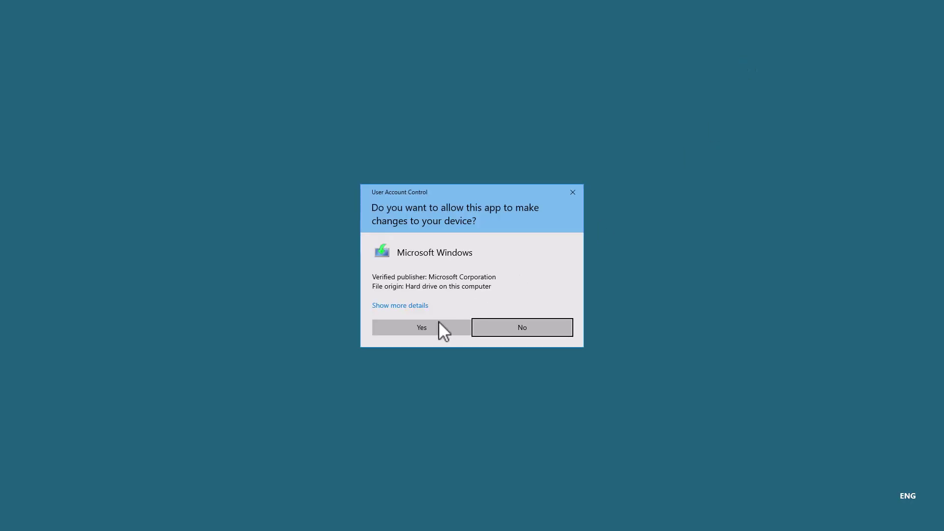
pyautogui.click(436, 325)
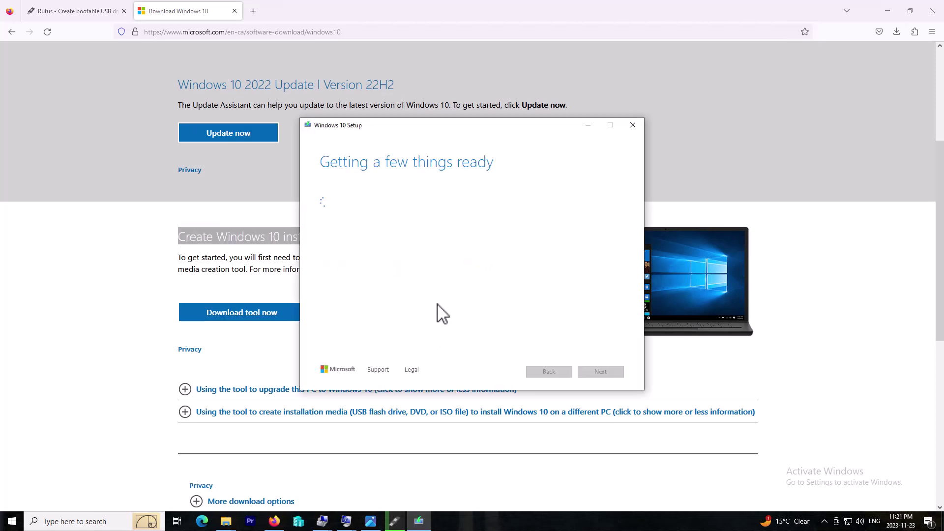
pyautogui.moveTo(481, 124); pyautogui.dragTo(272, 93)
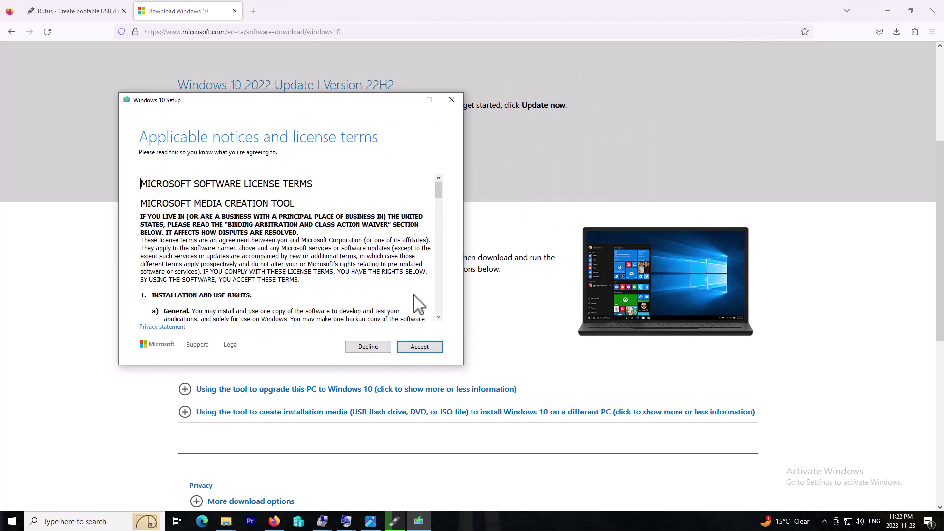
pyautogui.click(414, 348)
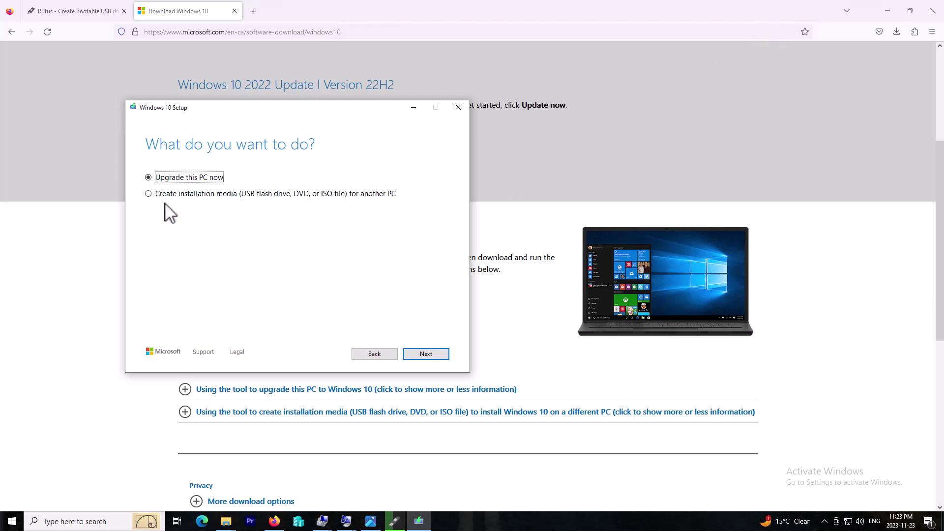
# Choose to create installation media for another PC and keep the recommended language, edition and architecture options
pyautogui.click(149, 194)
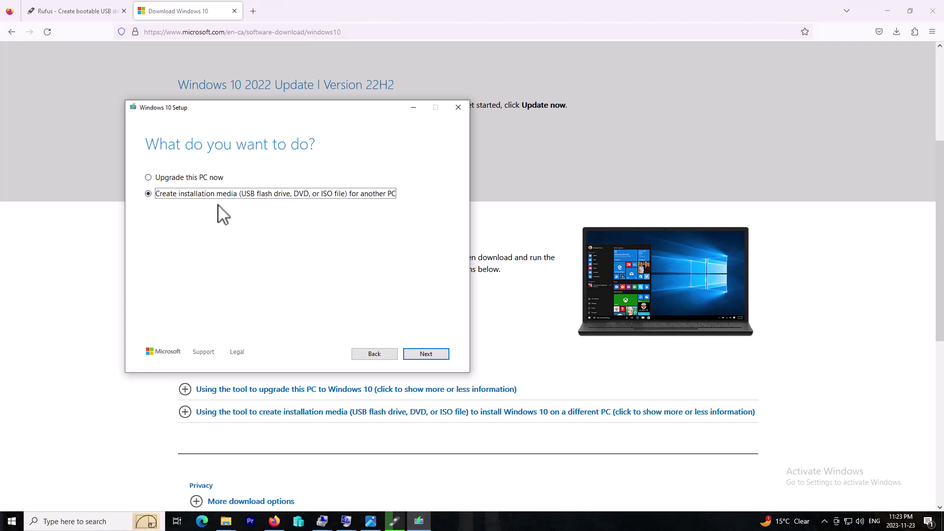
pyautogui.click(434, 355)
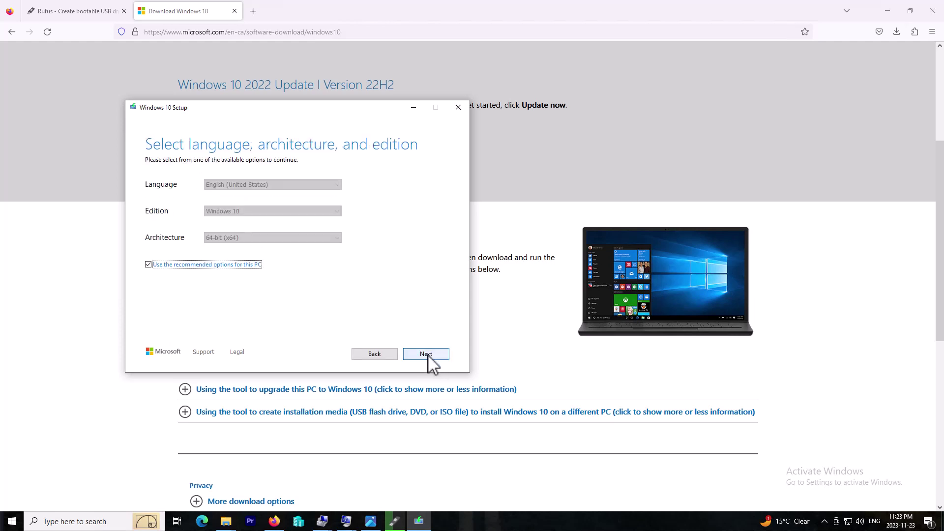
pyautogui.click(429, 355)
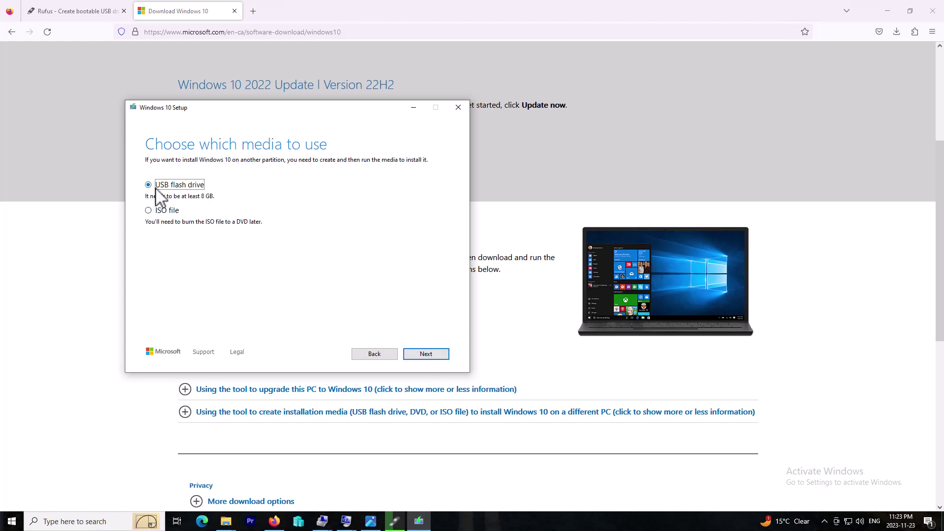
# Choose ISO file as the media and save it as Windows10.iso in the Documents folder
pyautogui.click(148, 210)
pyautogui.click(411, 358)
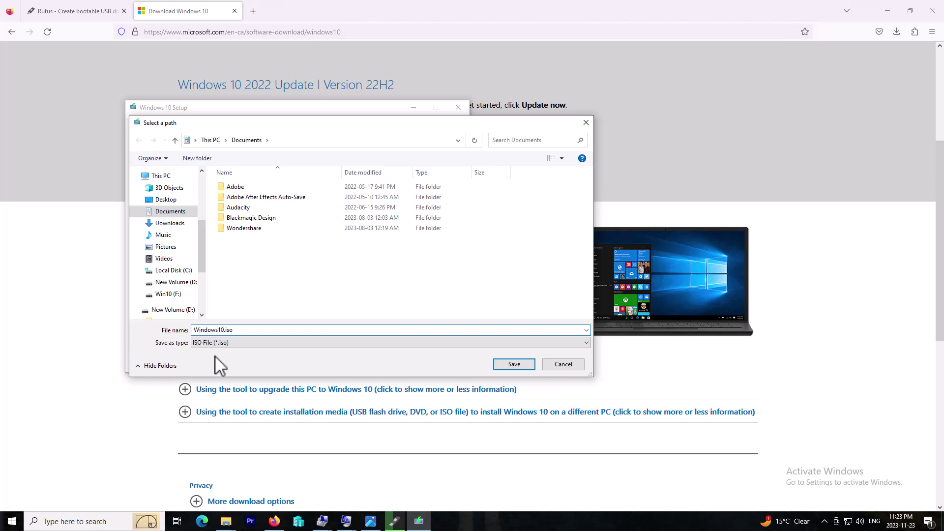
pyautogui.click(511, 367)
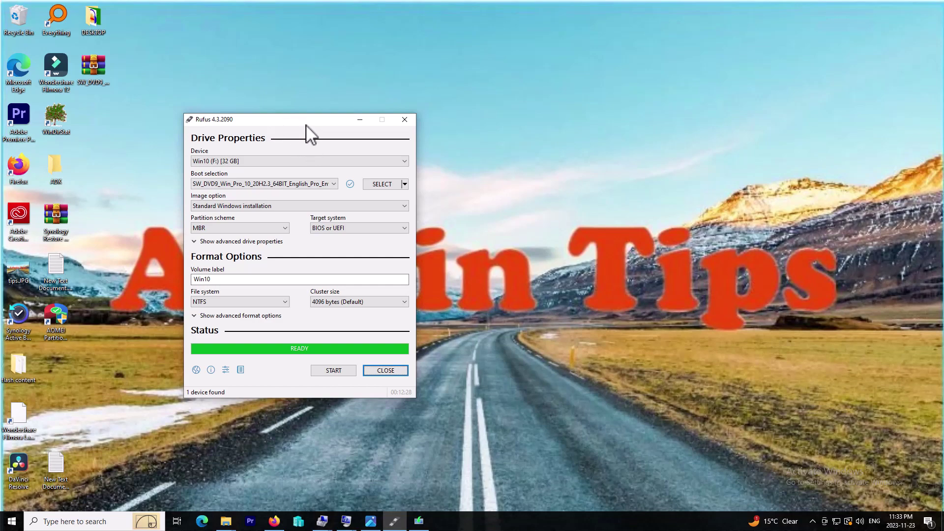
pyautogui.moveTo(297, 123); pyautogui.dragTo(314, 128)
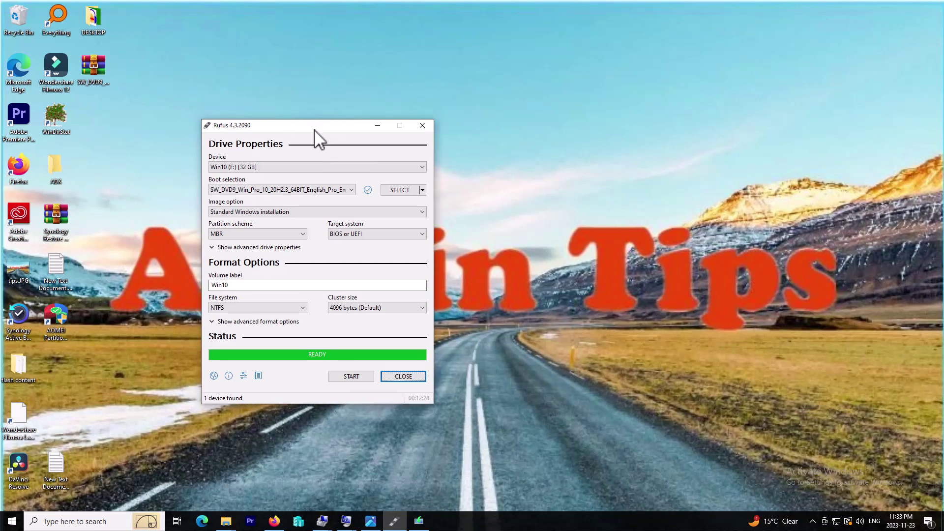